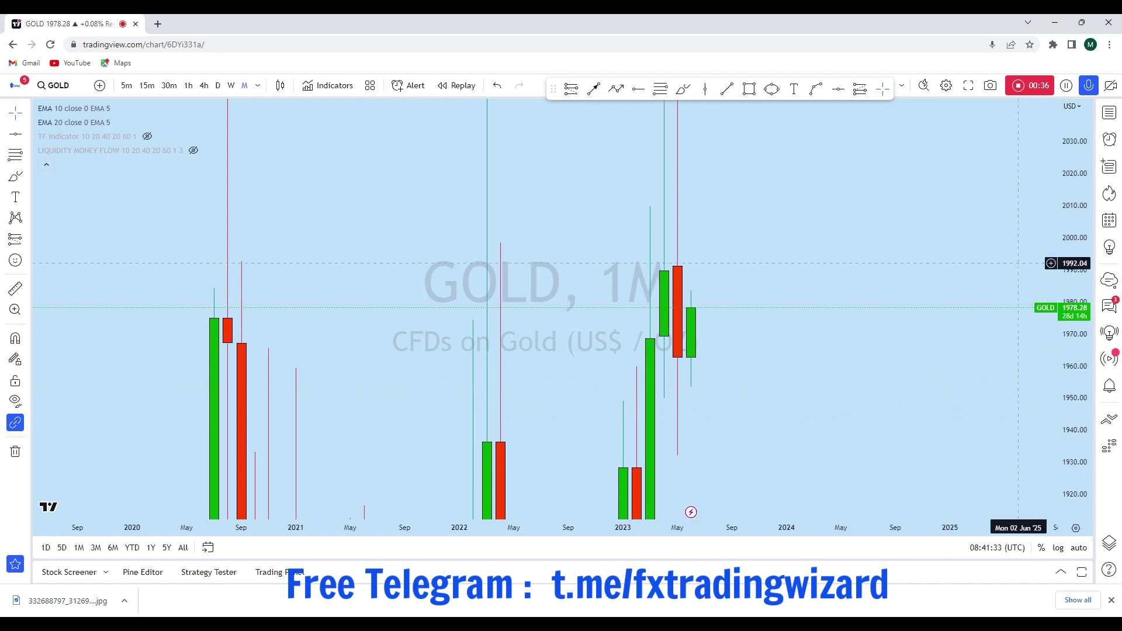
# Step: Mark a horizontal level at the 2075.86 highs and reframe the chart on recent candles
pyautogui.doubleClick(1071, 237)
pyautogui.scroll(-2, 801, 426)
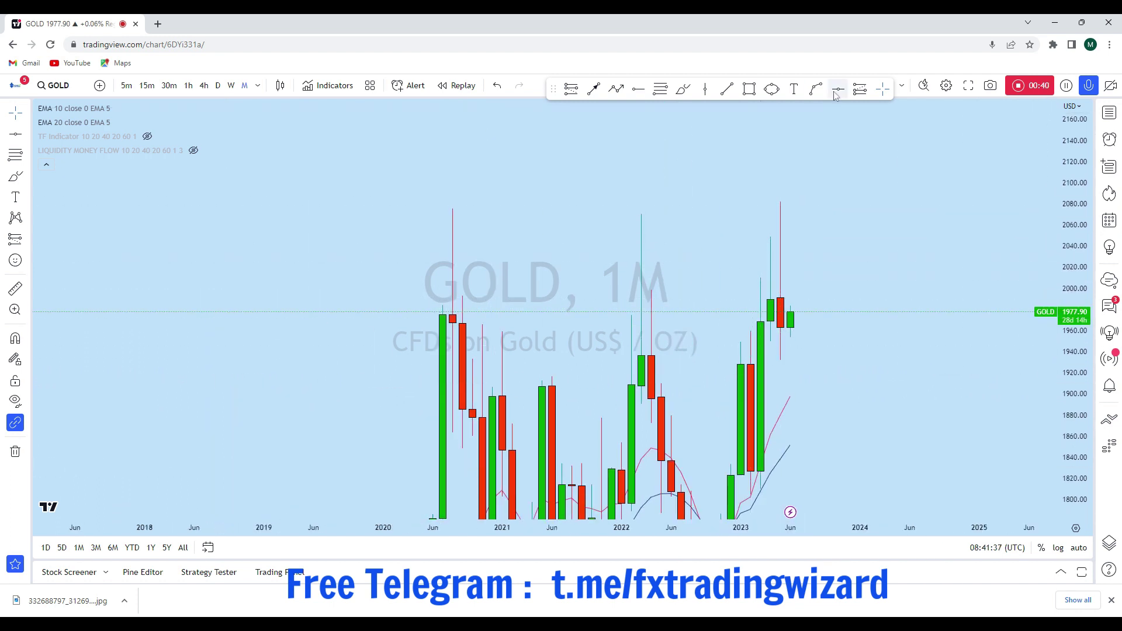
pyautogui.click(546, 208)
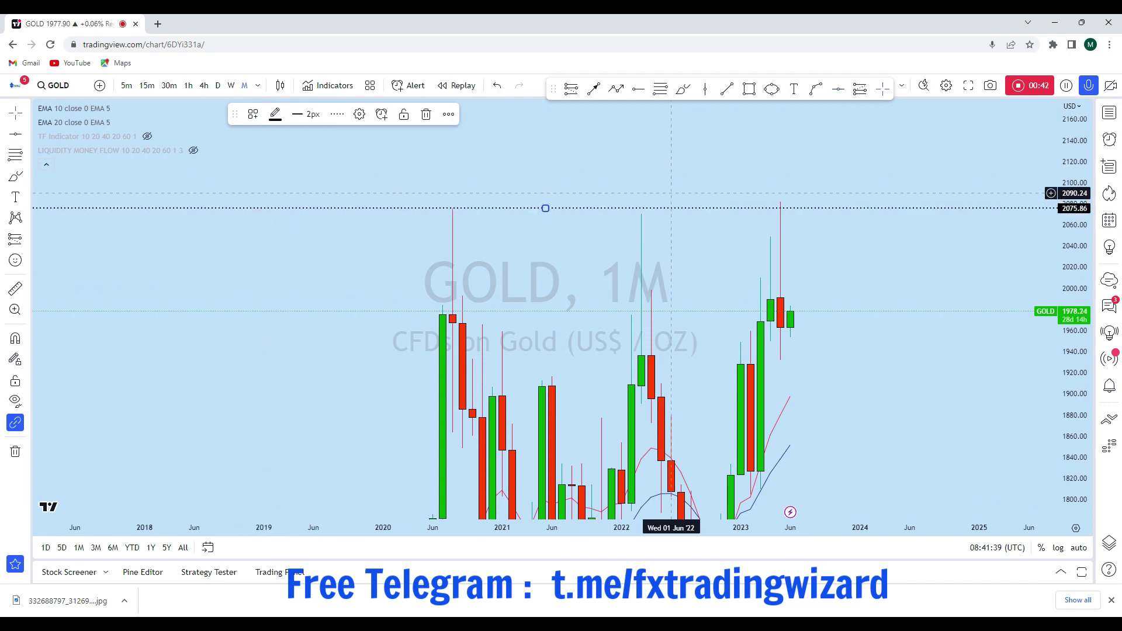
pyautogui.moveTo(895, 296); pyautogui.dragTo(998, 164)
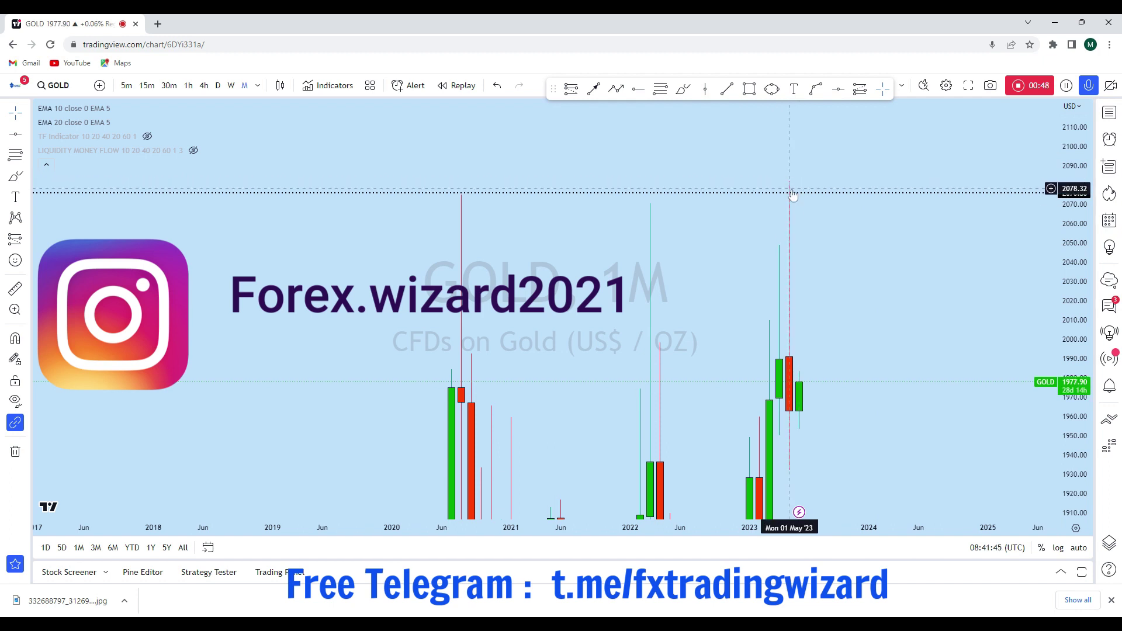
pyautogui.scroll(2, 859, 304)
pyautogui.moveTo(865, 328); pyautogui.dragTo(784, 240)
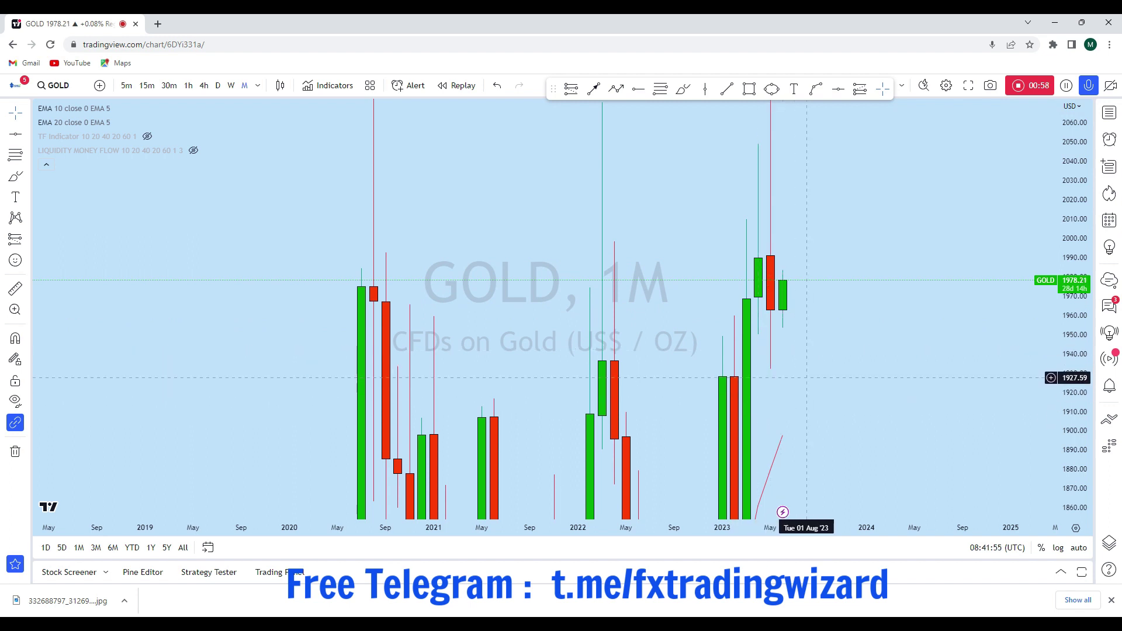
pyautogui.scroll(2, 776, 321)
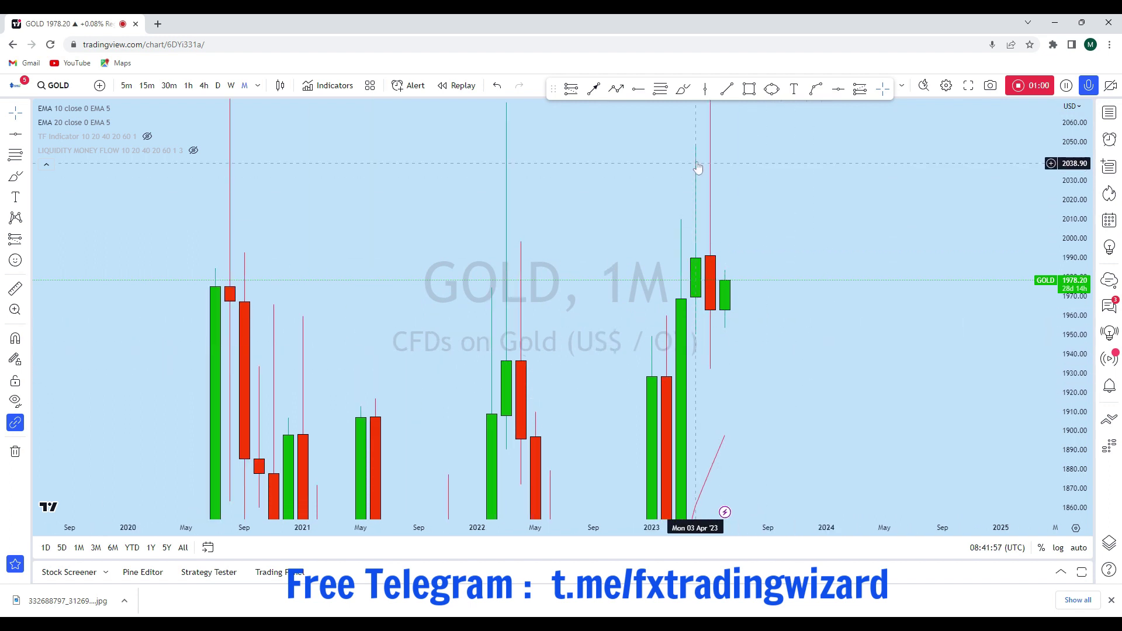
# Step: Discard a trial freehand drop sketch and add a horizontal level at 1931.84
pyautogui.click(688, 89)
pyautogui.moveTo(724, 256); pyautogui.dragTo(754, 375)
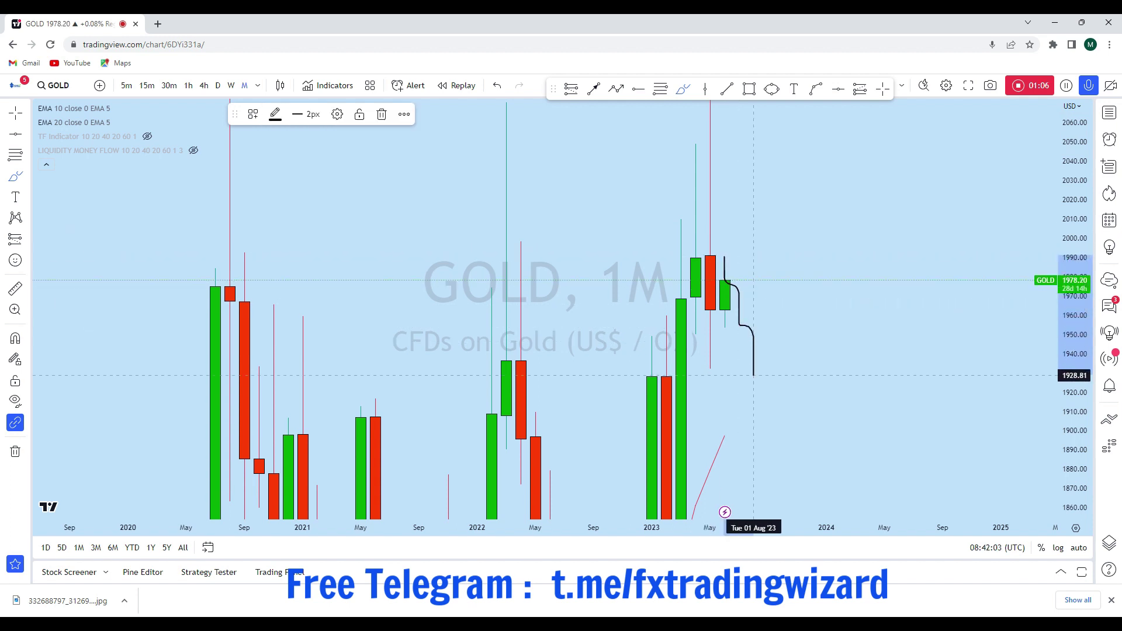
pyautogui.click(498, 86)
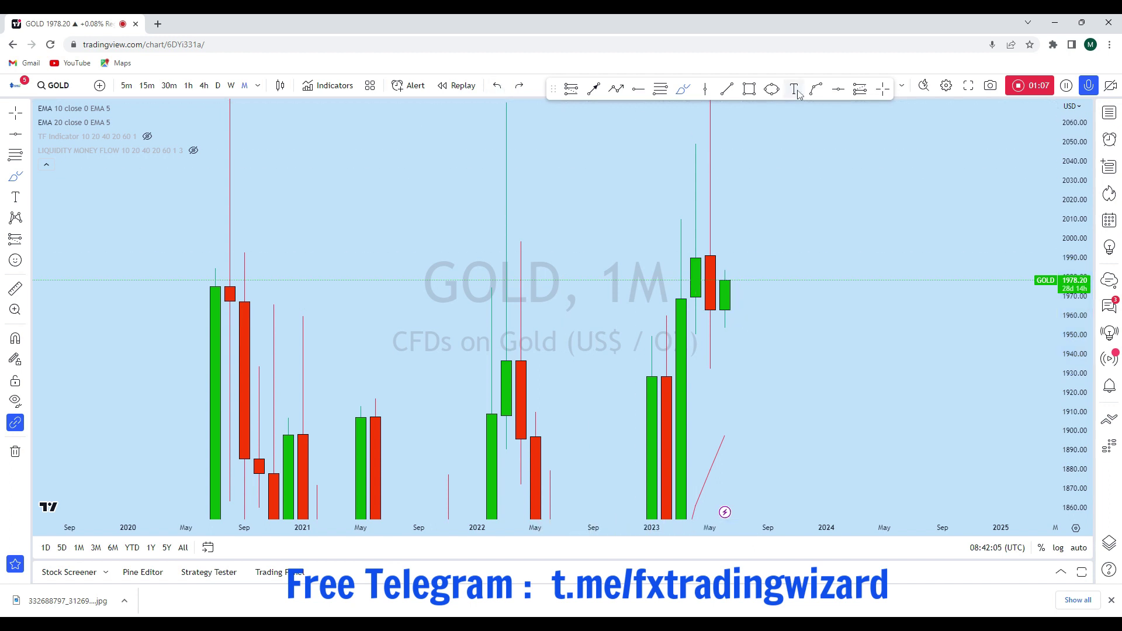
pyautogui.click(839, 89)
pyautogui.click(544, 370)
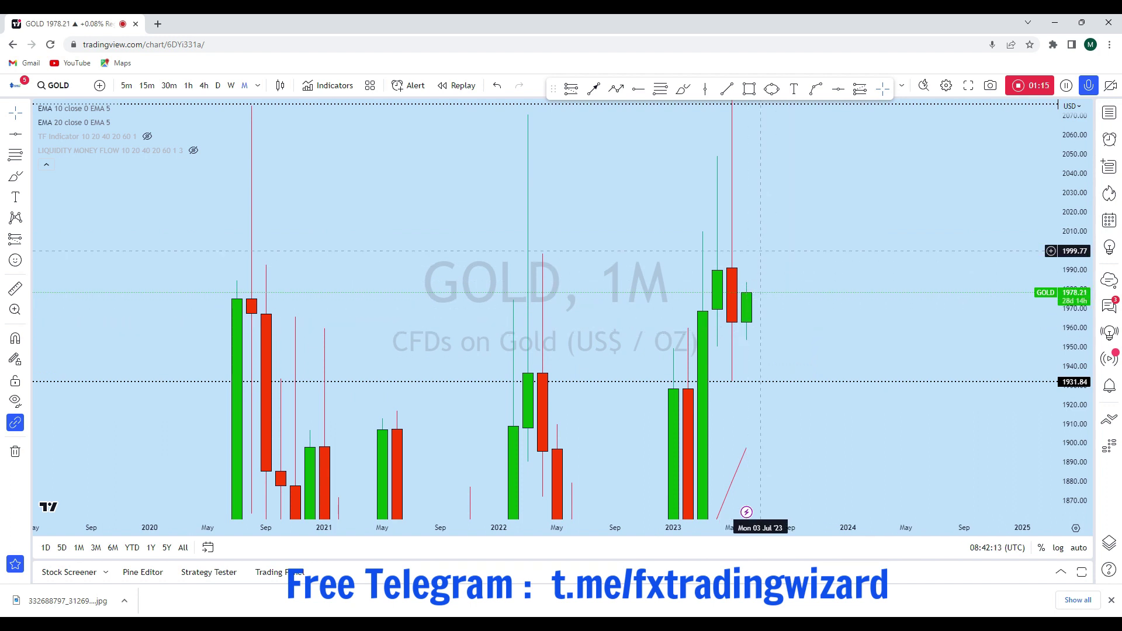
# Step: Add a horizontal level at 1990.67 with Alt+H, discarding a trial upward projection sketch
pyautogui.moveTo(761, 251); pyautogui.dragTo(775, 257)
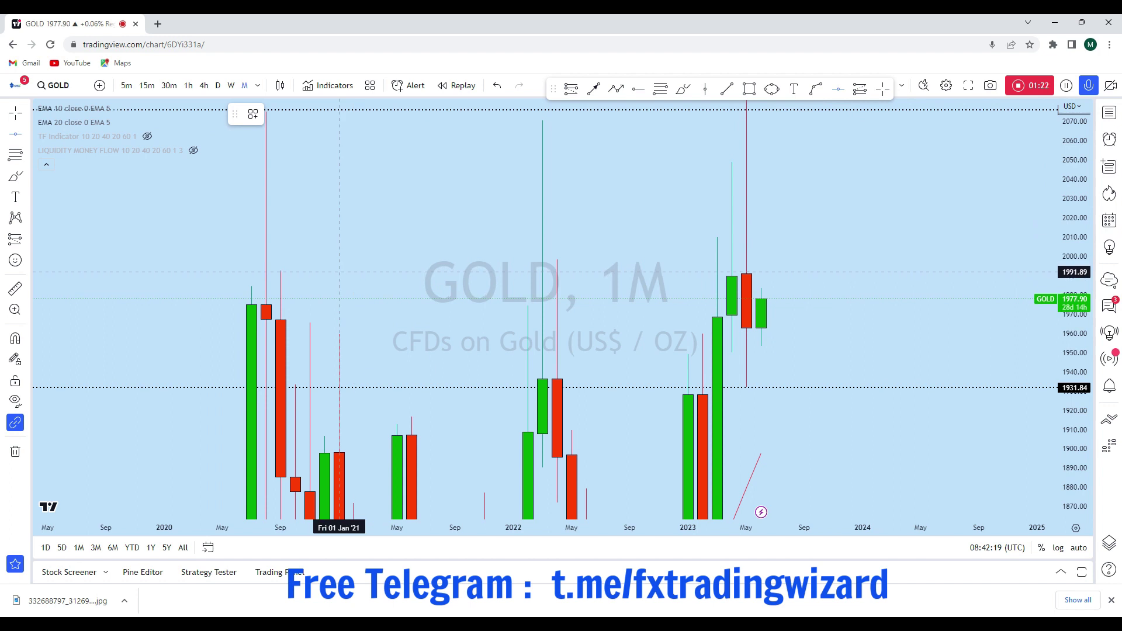
pyautogui.hotkey('alt', 'h')
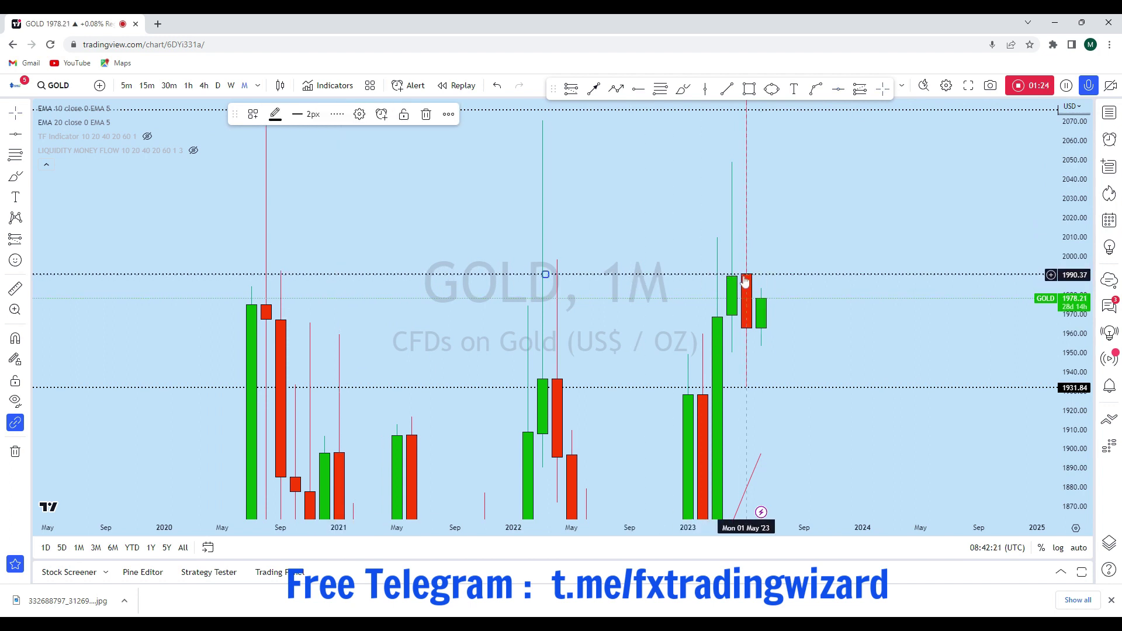
pyautogui.click(892, 226)
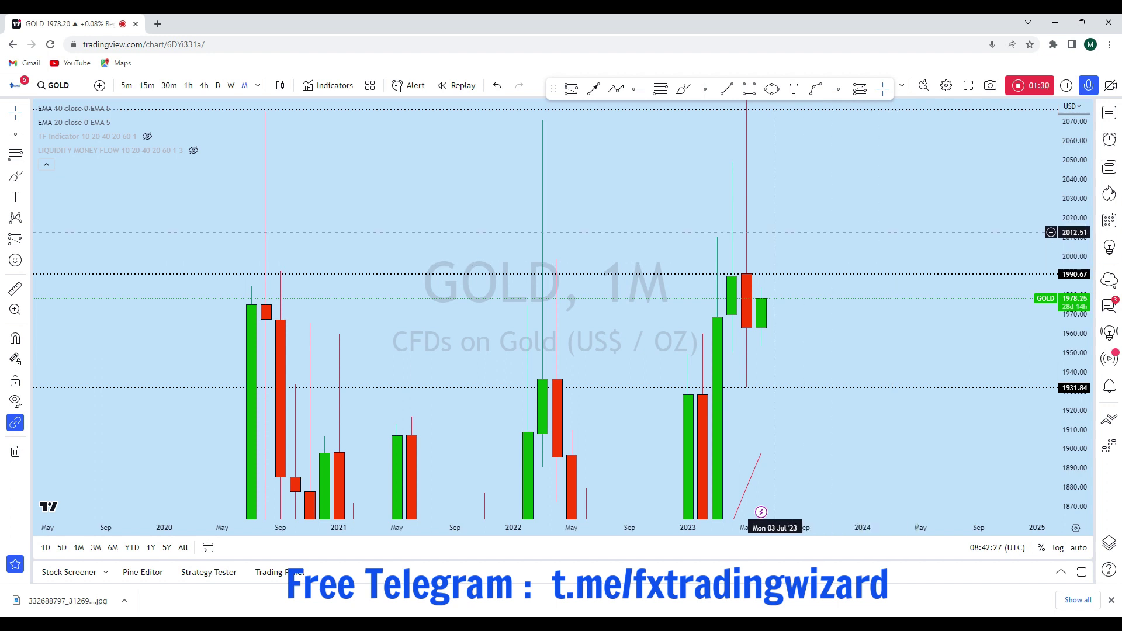
pyautogui.moveTo(761, 297); pyautogui.dragTo(775, 311)
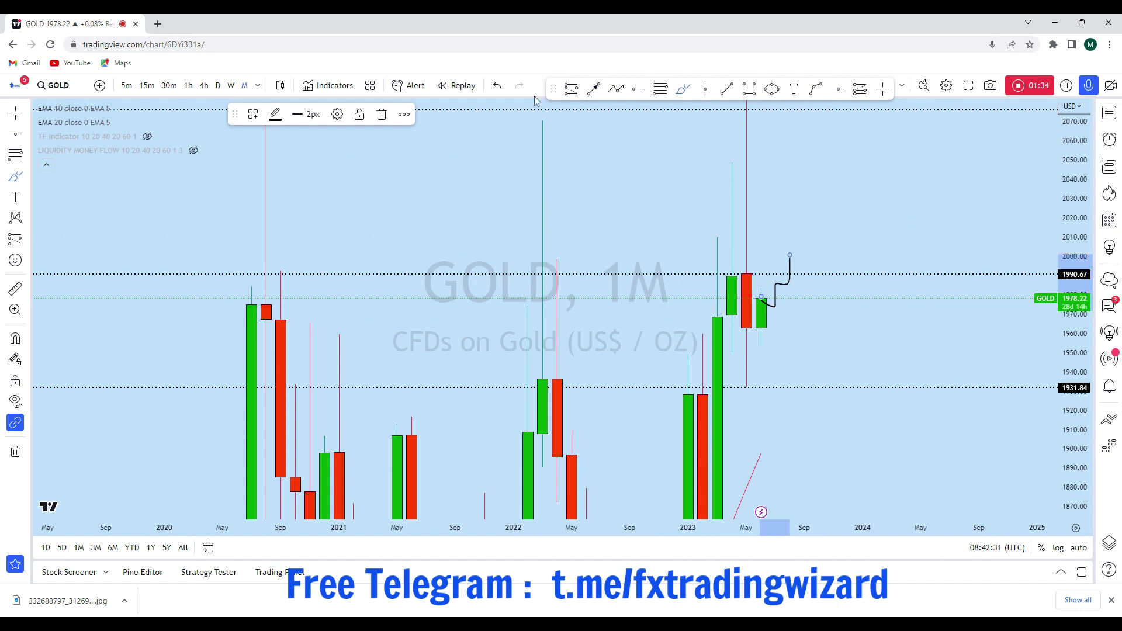
pyautogui.hotkey('ctrl', 'z')
pyautogui.scroll(-3, 745, 467)
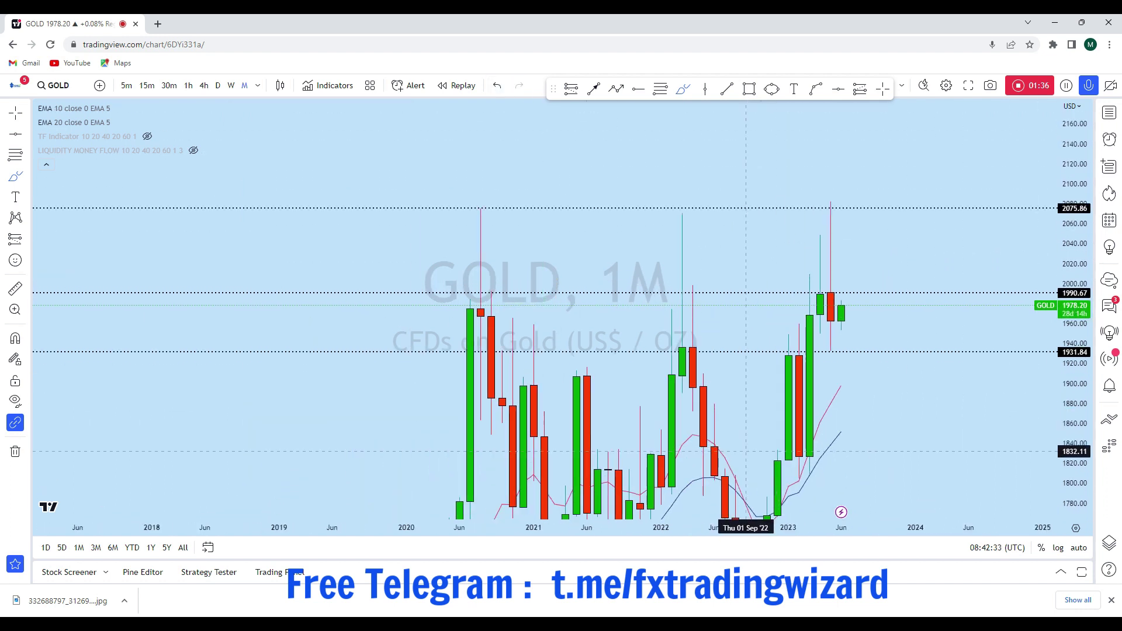
pyautogui.scroll(1, 847, 285)
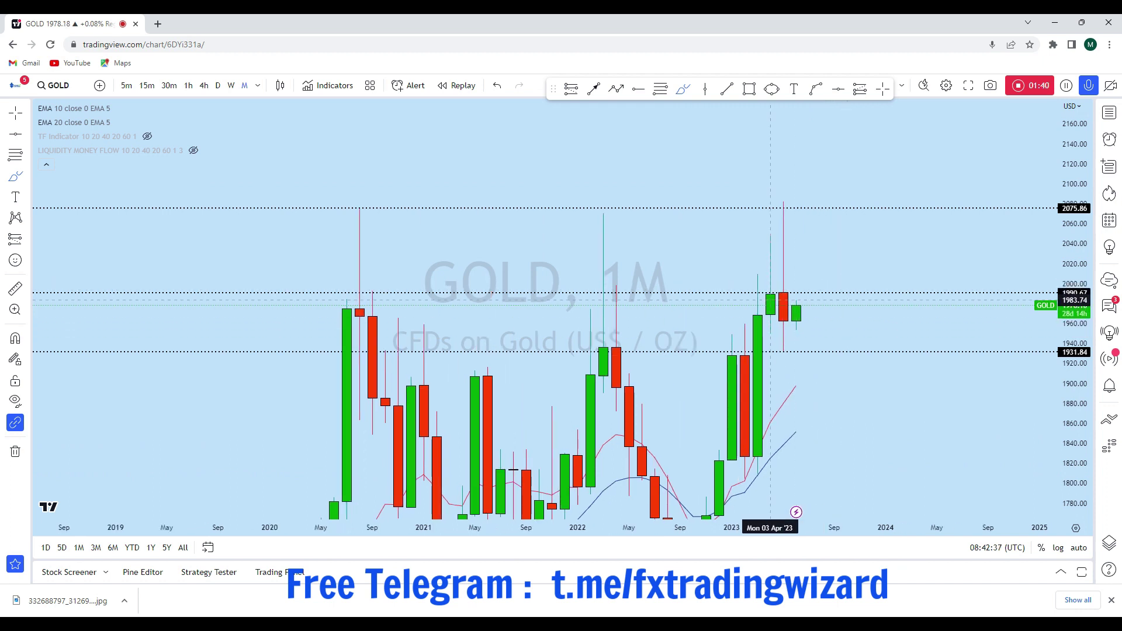
# Step: Switch the gold chart to the weekly (1W) timeframe
pyautogui.click(231, 85)
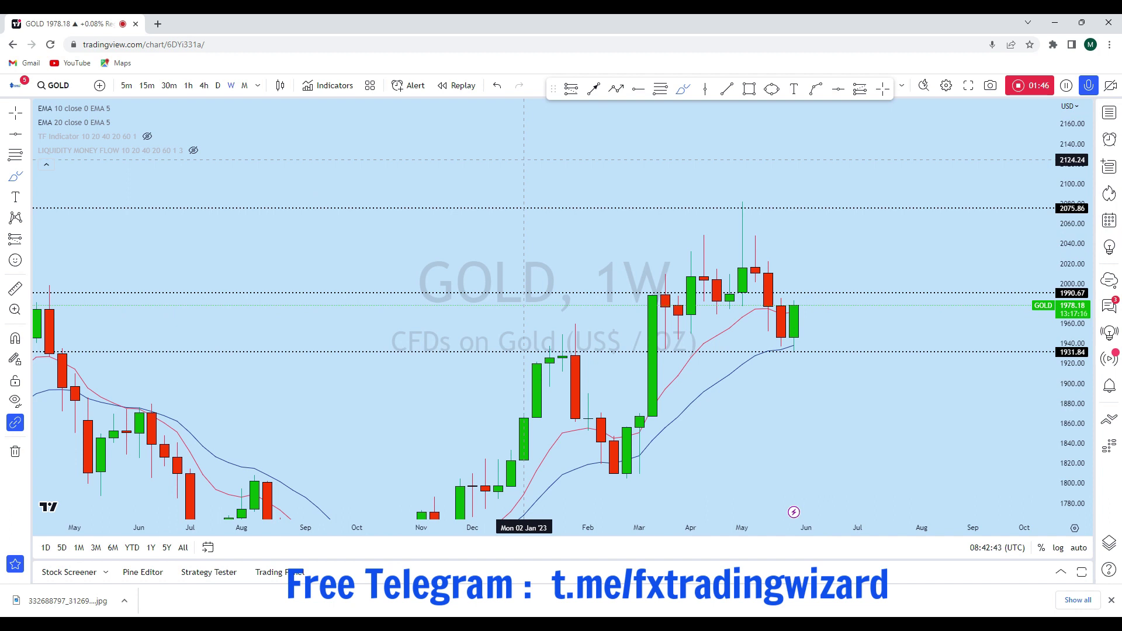
pyautogui.scroll(-3, 524, 159)
pyautogui.scroll(4, 827, 386)
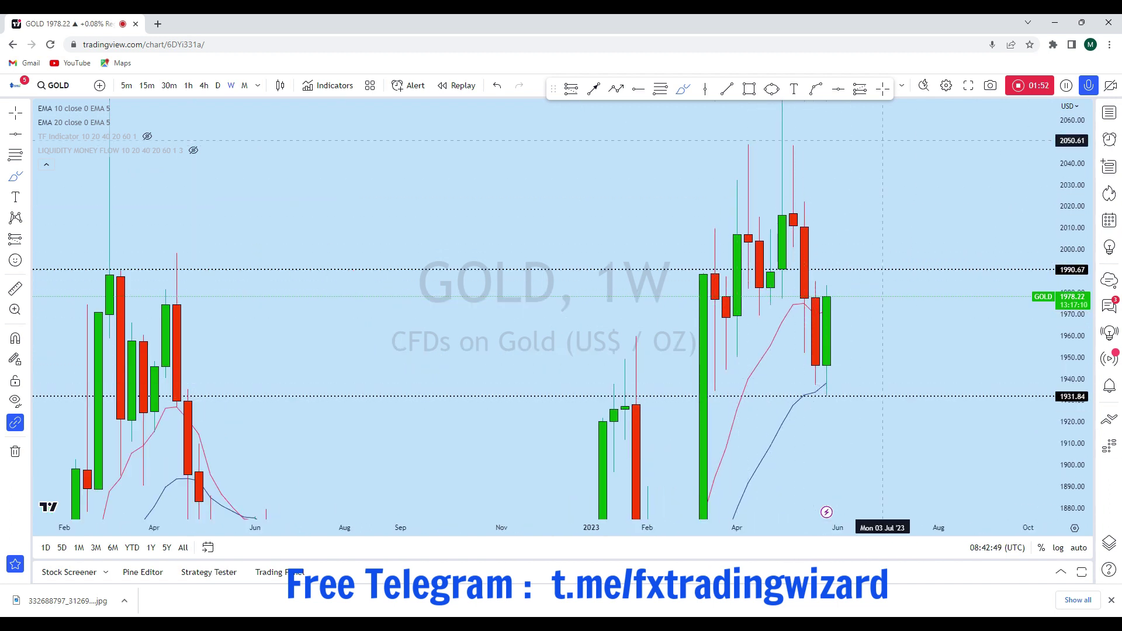
# Step: Raise the lower support line to 1934.58 and discard a trial circle around the wick
pyautogui.moveTo(764, 396); pyautogui.dragTo(770, 391)
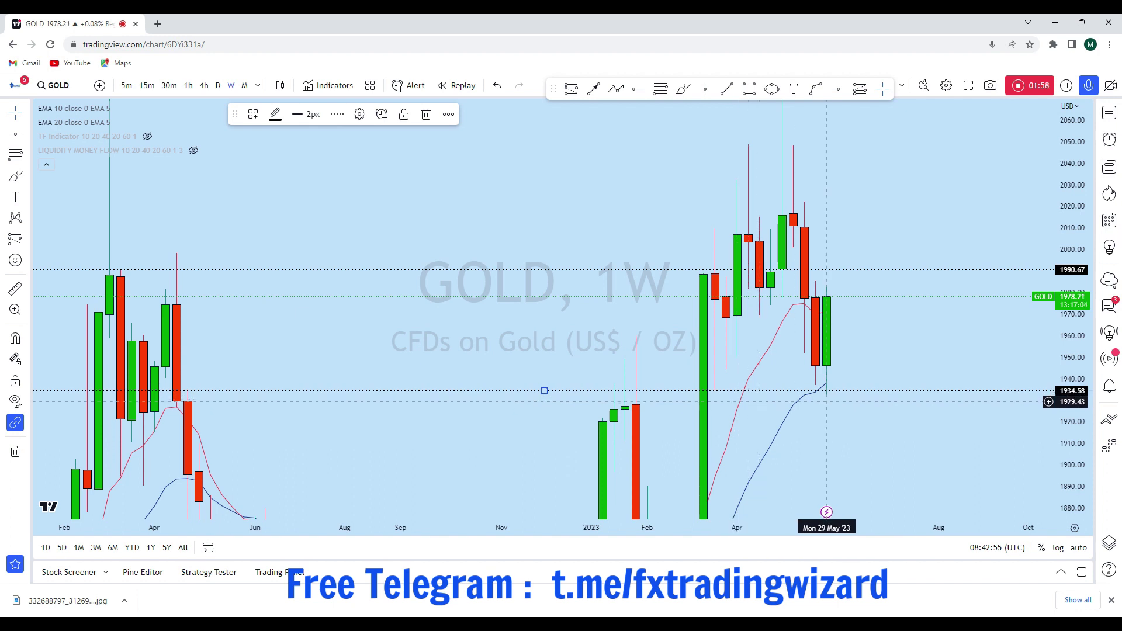
pyautogui.click(682, 89)
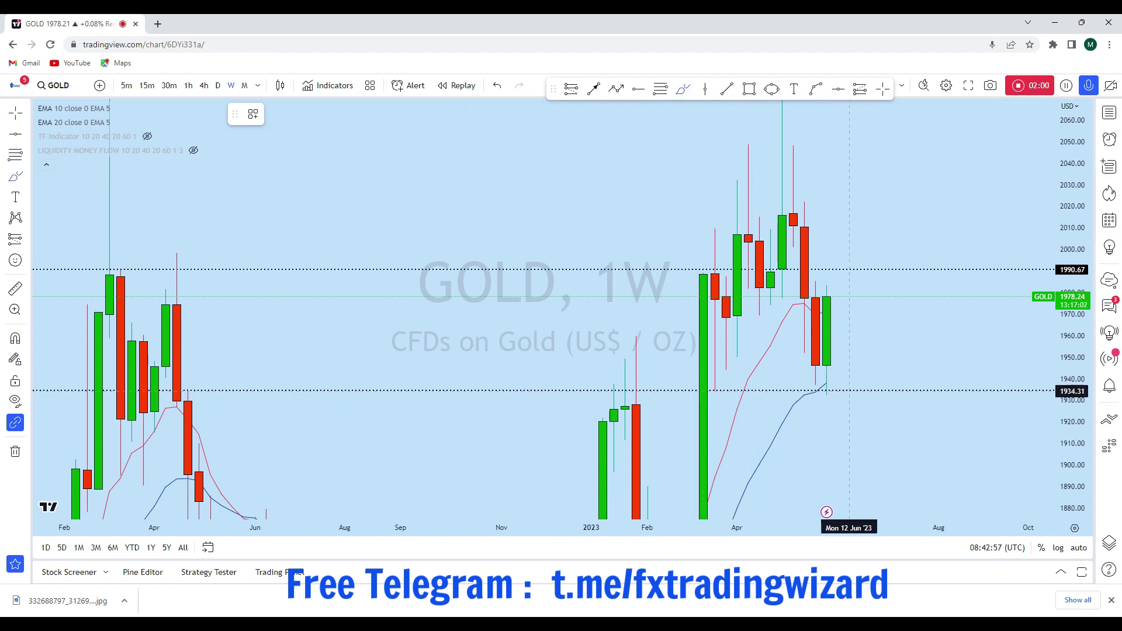
pyautogui.moveTo(826, 392)
pyautogui.mouseDown()
pyautogui.moveTo(838, 403)
pyautogui.moveTo(826, 257)
pyautogui.mouseUp()
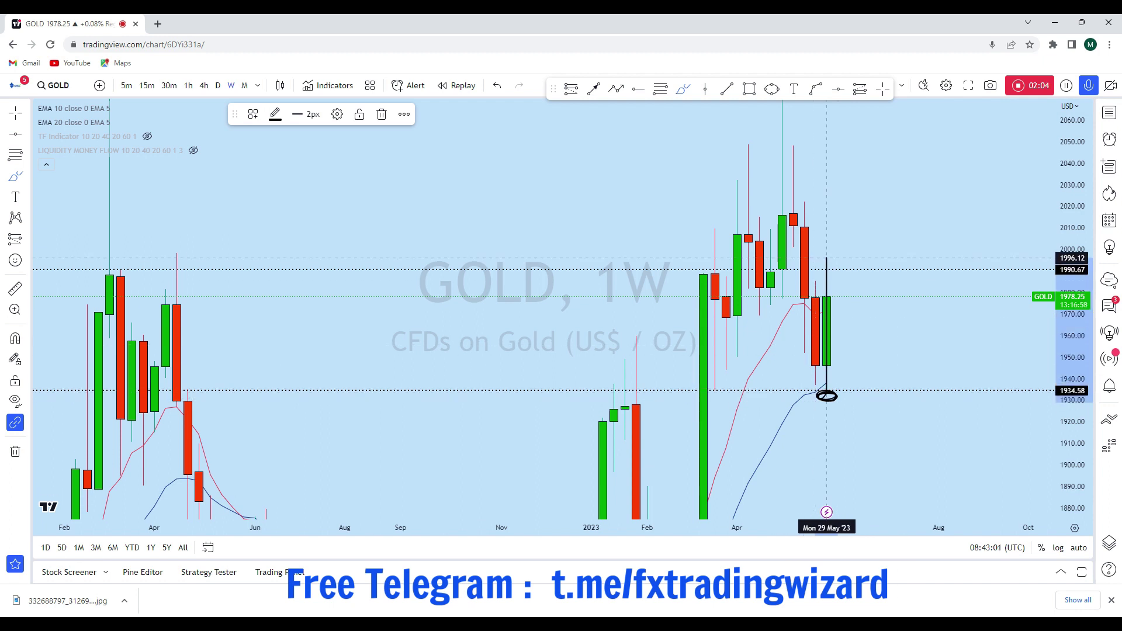
pyautogui.click(497, 86)
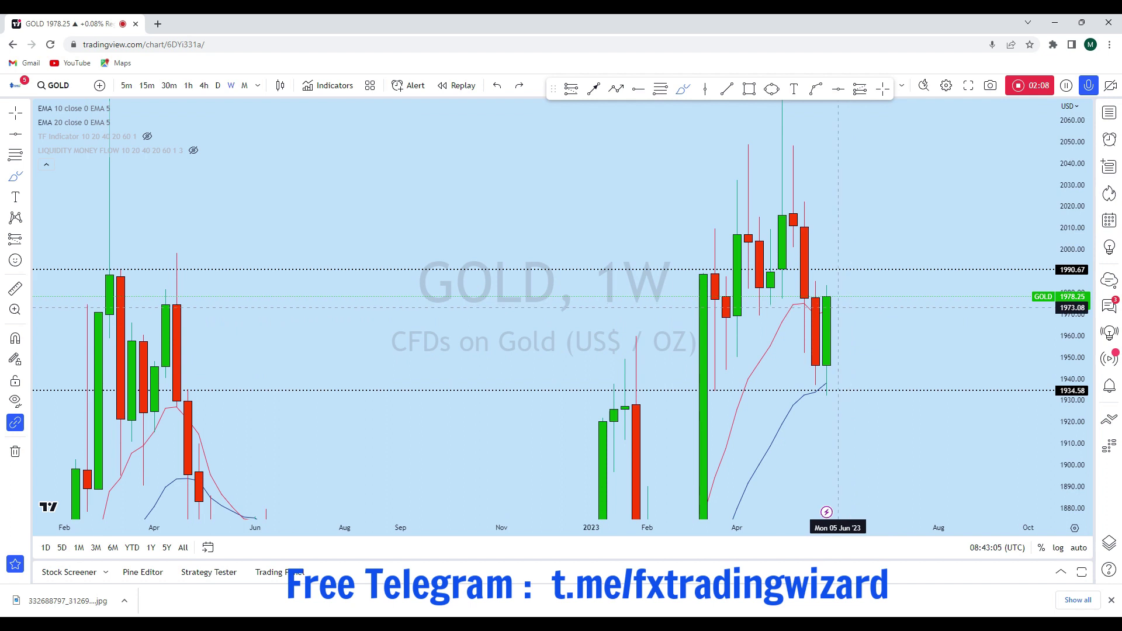
pyautogui.moveTo(838, 306); pyautogui.dragTo(792, 319)
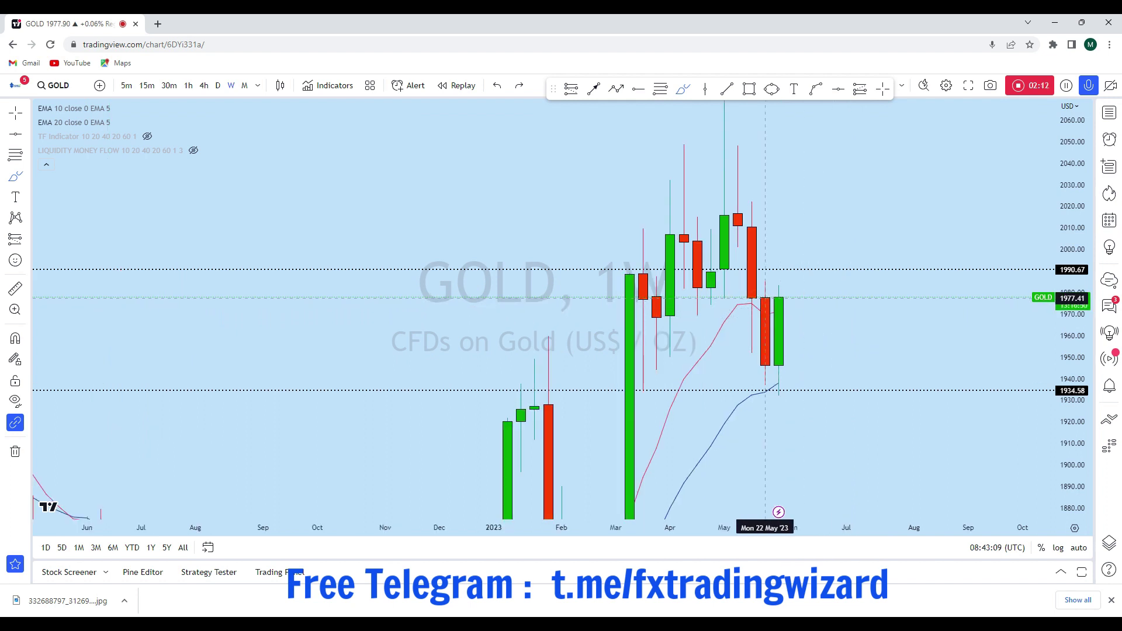
pyautogui.scroll(-2, 806, 219)
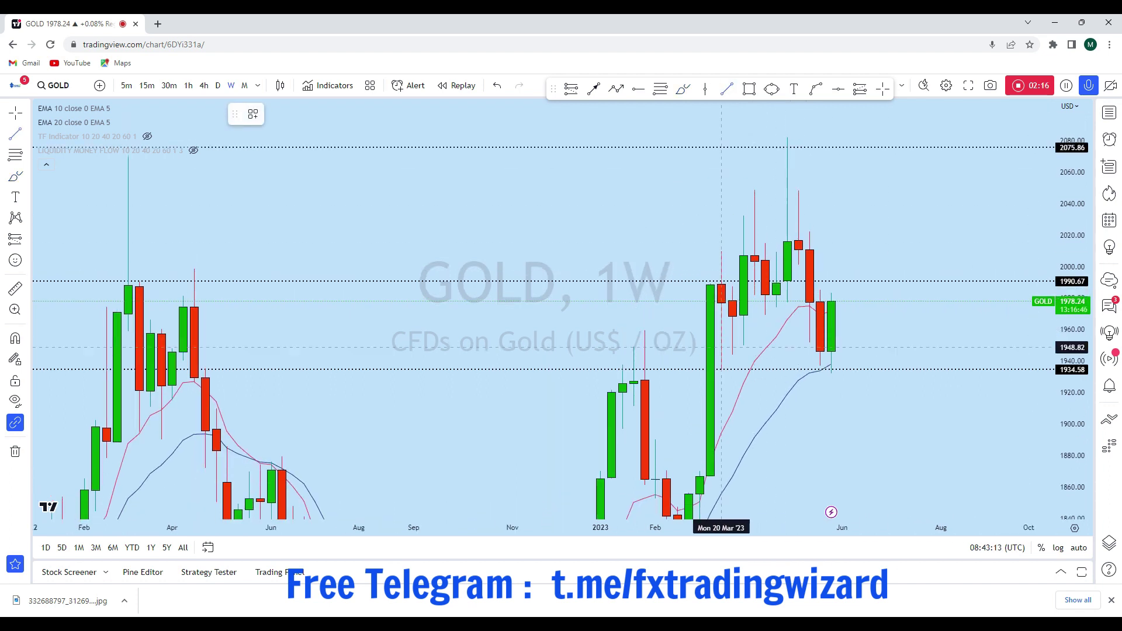
# Step: Draw a rising trend line under the candles plus a parallel upper line forming a channel
pyautogui.click(711, 358)
pyautogui.click(909, 191)
pyautogui.moveTo(909, 191); pyautogui.dragTo(877, 253)
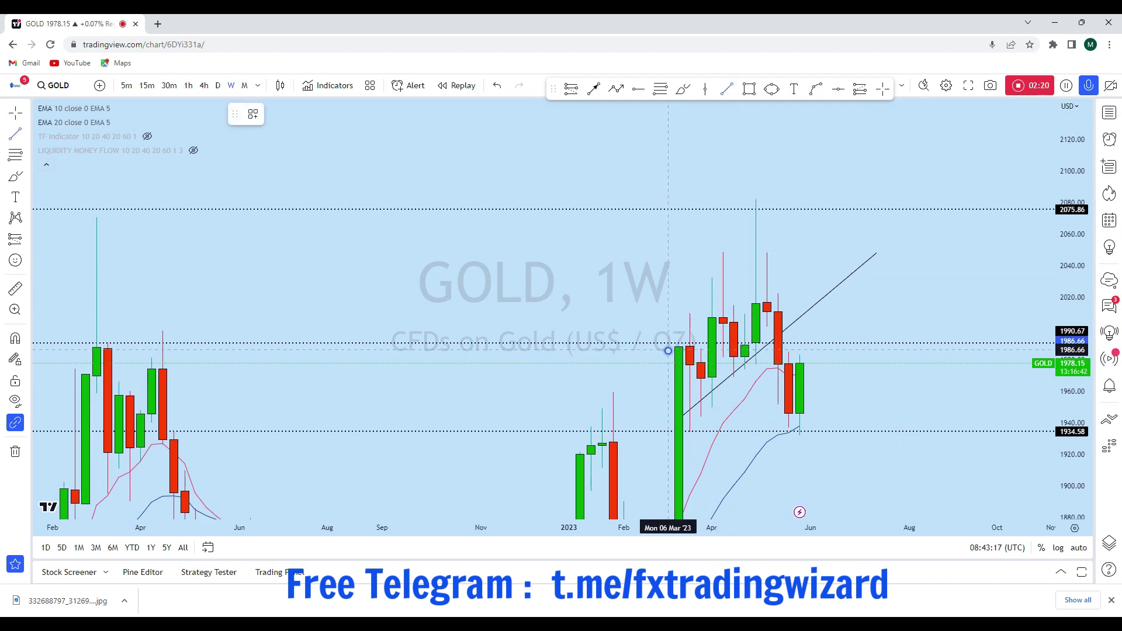
pyautogui.click(866, 192)
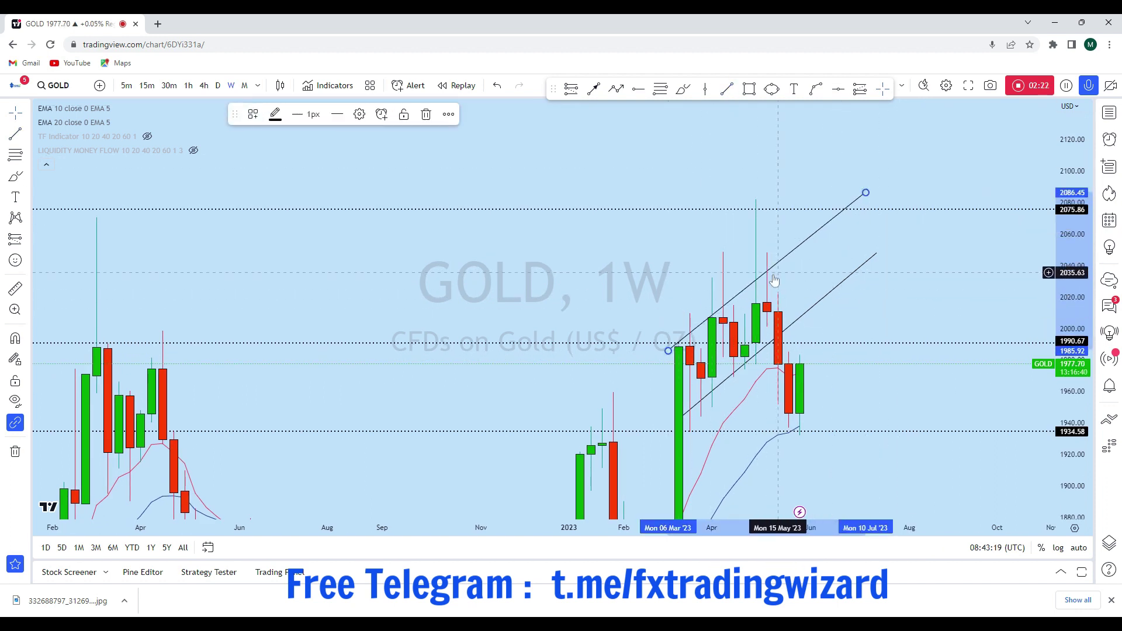
# Step: Sketch and undo three trial projected price paths, then switch to the daily timeframe
pyautogui.click(683, 89)
pyautogui.moveTo(766, 200)
pyautogui.mouseDown()
pyautogui.moveTo(744, 193)
pyautogui.moveTo(763, 196)
pyautogui.moveTo(757, 212)
pyautogui.moveTo(811, 435)
pyautogui.mouseUp()
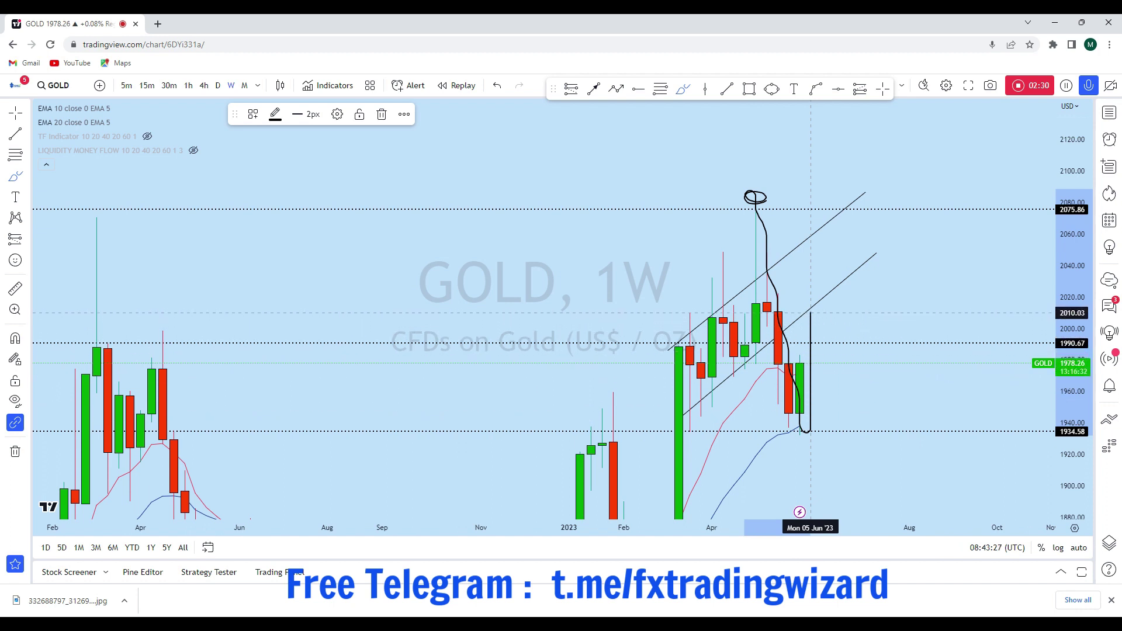
pyautogui.moveTo(821, 293); pyautogui.dragTo(833, 301)
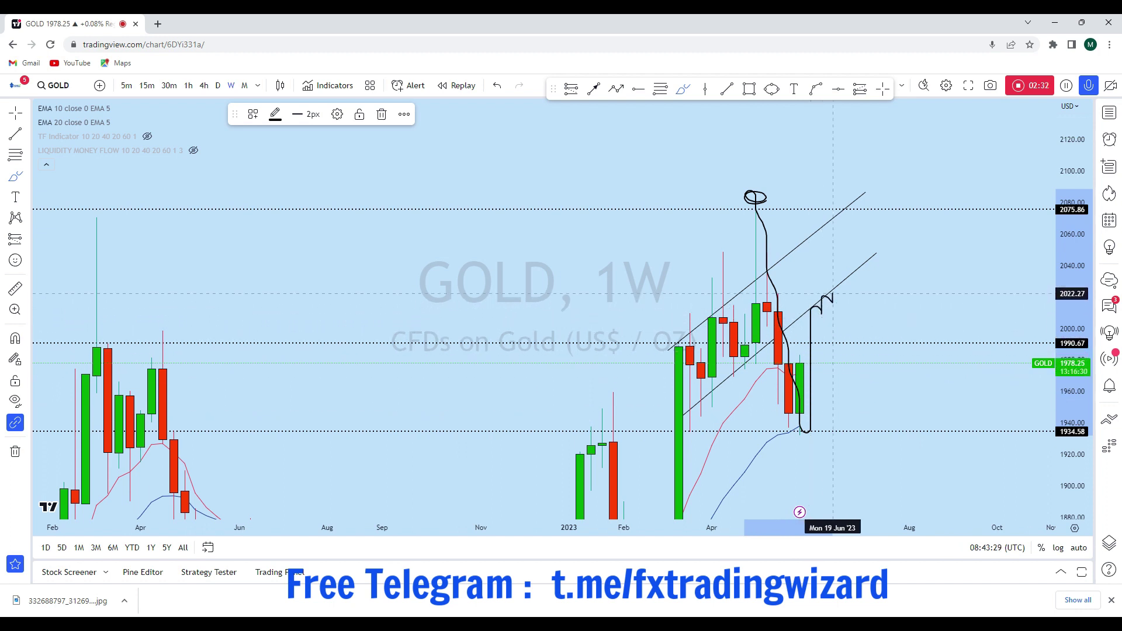
pyautogui.hotkey('ctrl', 'z')
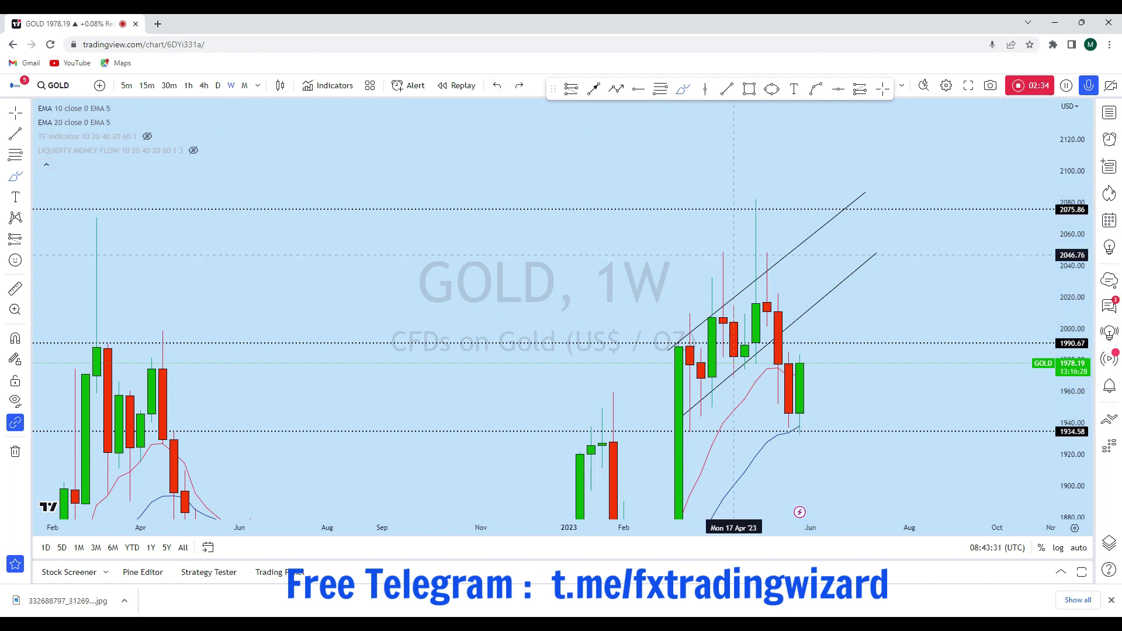
pyautogui.moveTo(810, 308)
pyautogui.mouseDown()
pyautogui.moveTo(840, 318)
pyautogui.moveTo(854, 430)
pyautogui.mouseUp()
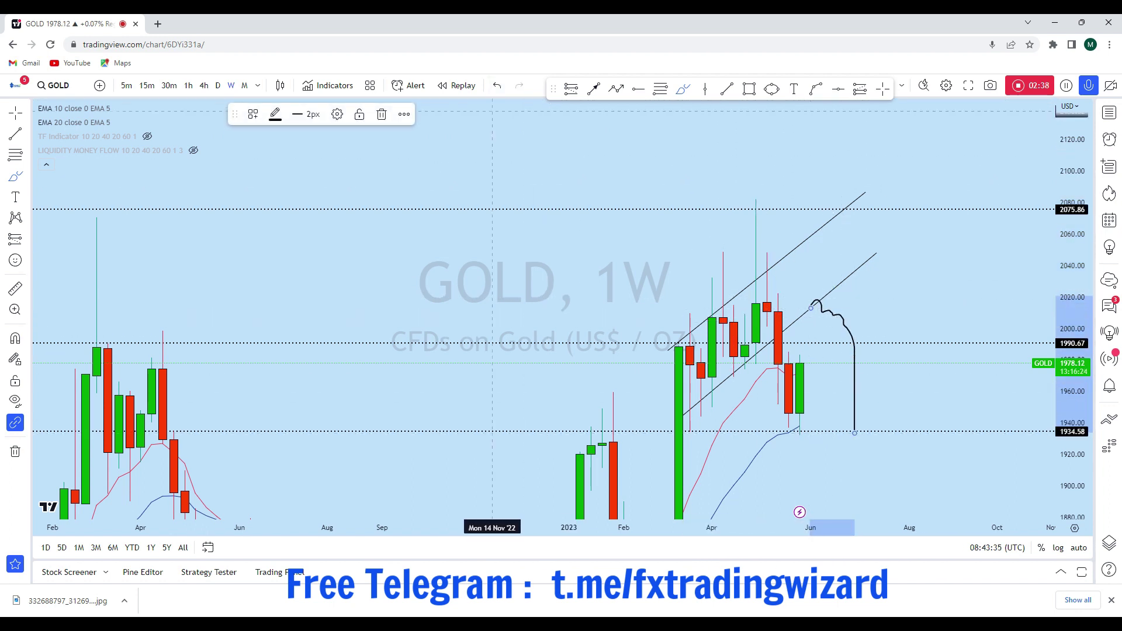
pyautogui.hotkey('ctrl', 'z')
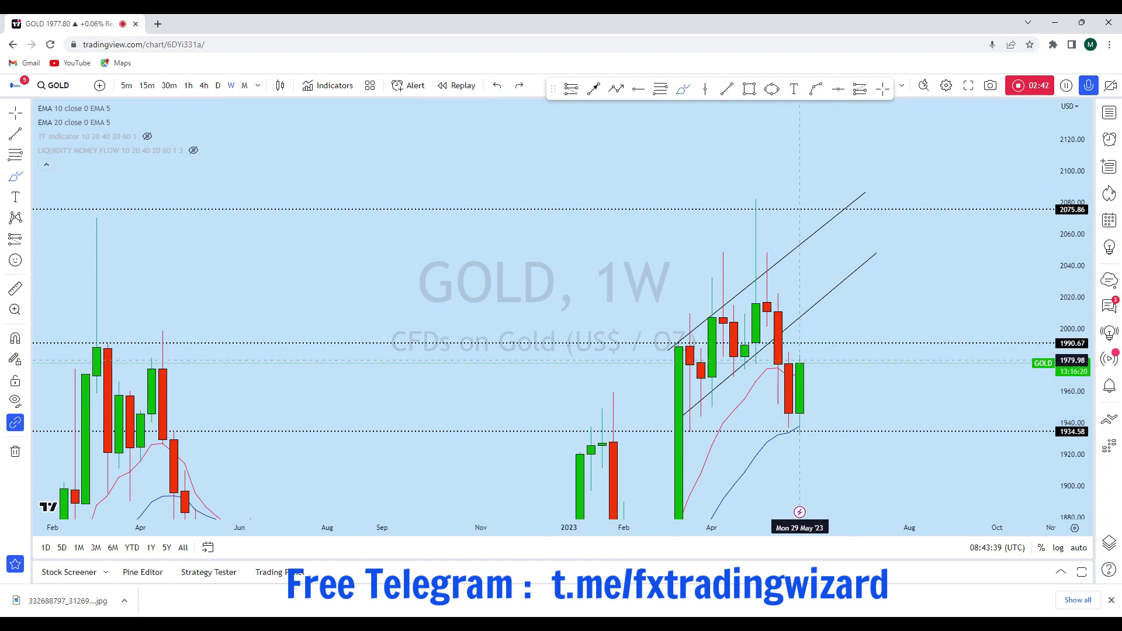
pyautogui.moveTo(805, 363); pyautogui.dragTo(810, 354)
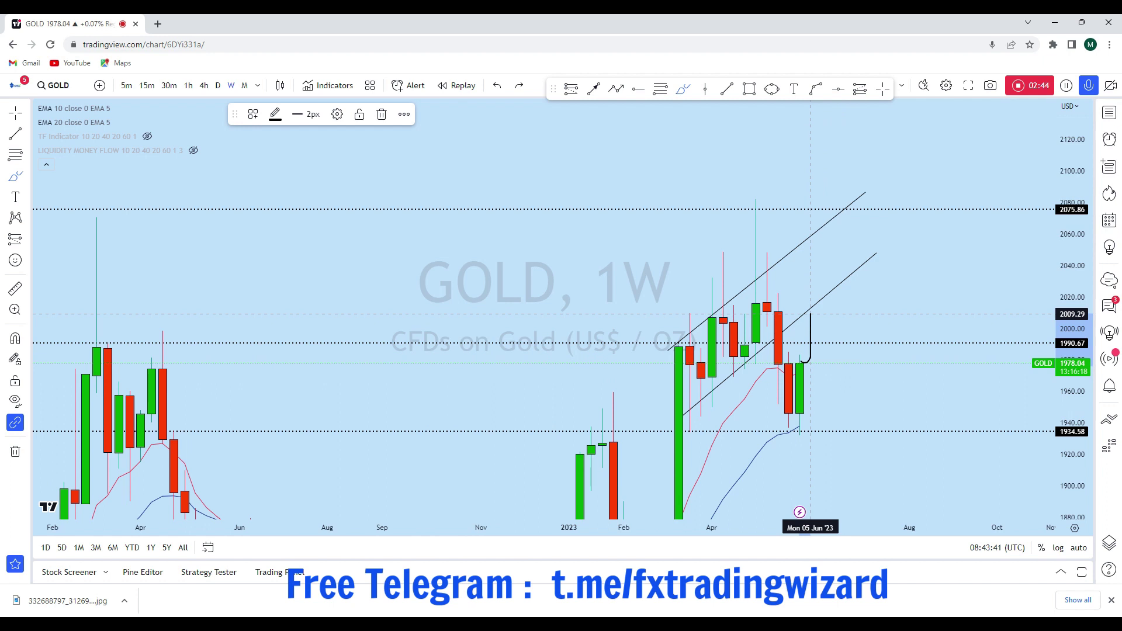
pyautogui.hotkey('ctrl', 'z')
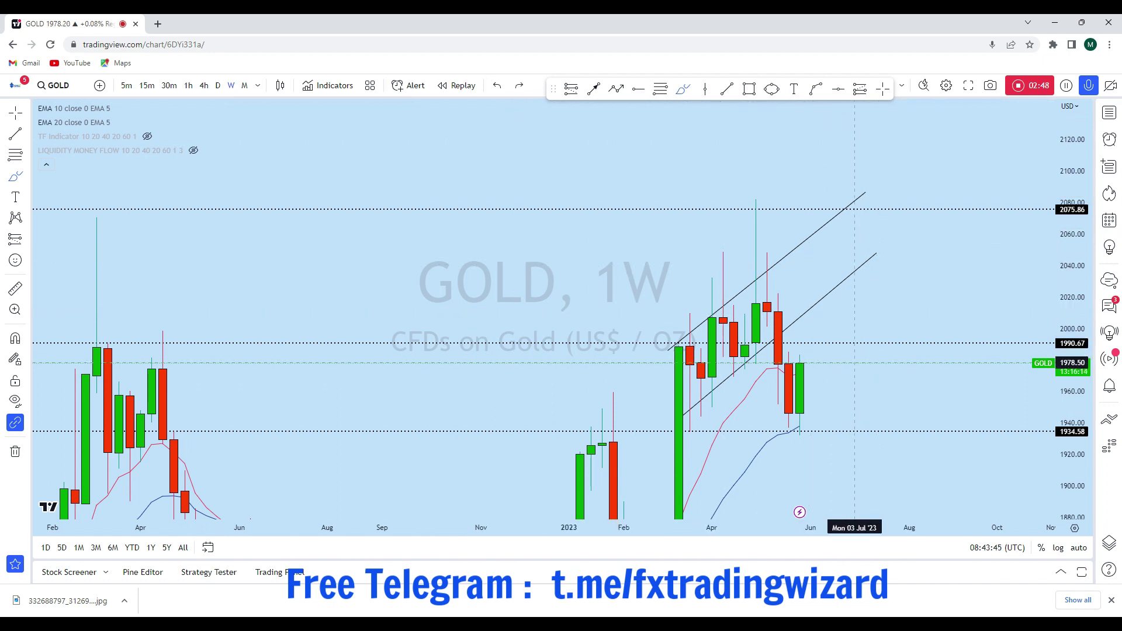
pyautogui.click(218, 87)
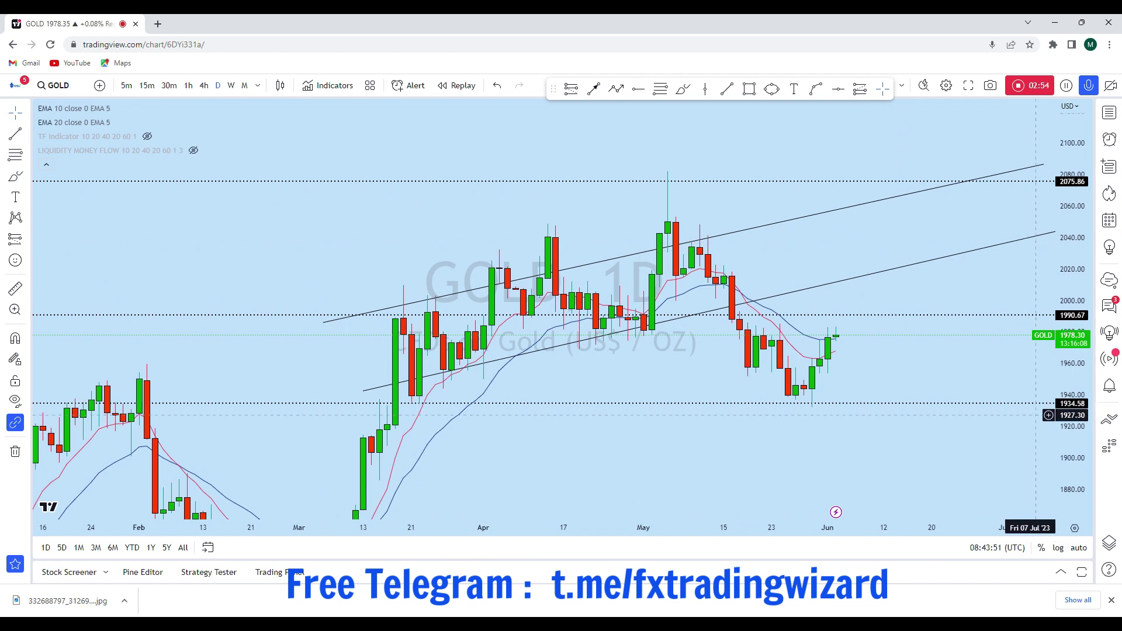
# Step: Zoom into recent daily candles and undo an accidental change, restoring the 1990.67 level
pyautogui.scroll(3, 777, 497)
pyautogui.click(24, 117)
pyautogui.moveTo(830, 321); pyautogui.dragTo(833, 274)
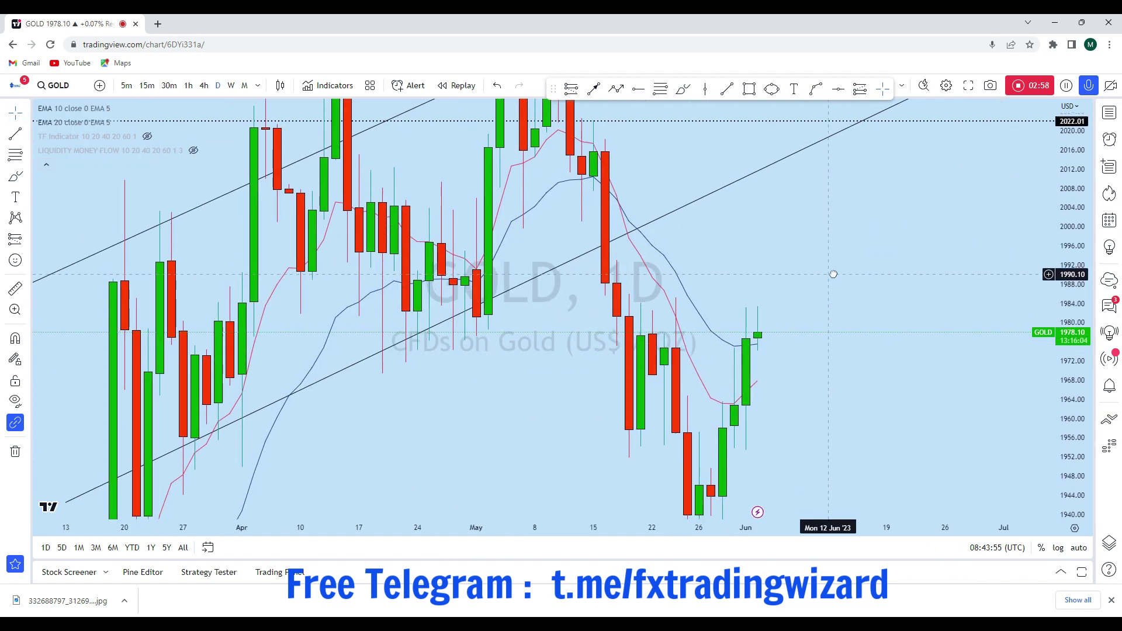
pyautogui.hotkey('ctrl', 'z')
pyautogui.hotkey('ctrl', 'z')
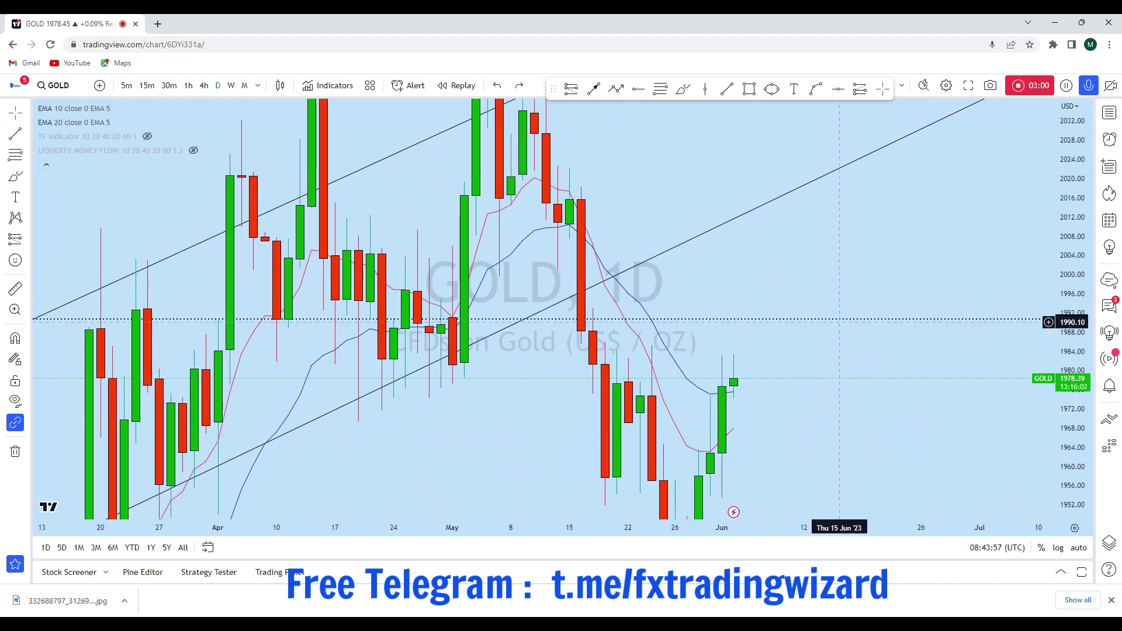
pyautogui.hotkey('ctrl', 'z')
pyautogui.hotkey('ctrl', 'z')
# Step: Discard a trial circle around the last candles and place a horizontal ray at 1953.69
pyautogui.click(683, 88)
pyautogui.click(748, 236)
pyautogui.moveTo(748, 237)
pyautogui.mouseDown()
pyautogui.moveTo(739, 318)
pyautogui.moveTo(752, 243)
pyautogui.mouseUp()
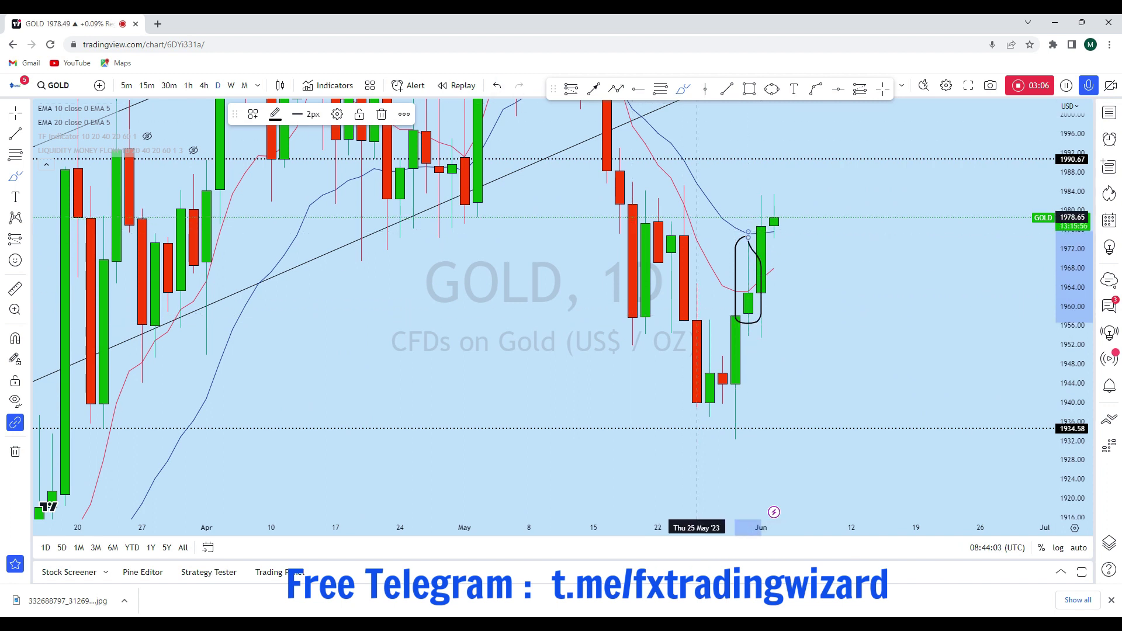
pyautogui.click(497, 85)
pyautogui.click(838, 88)
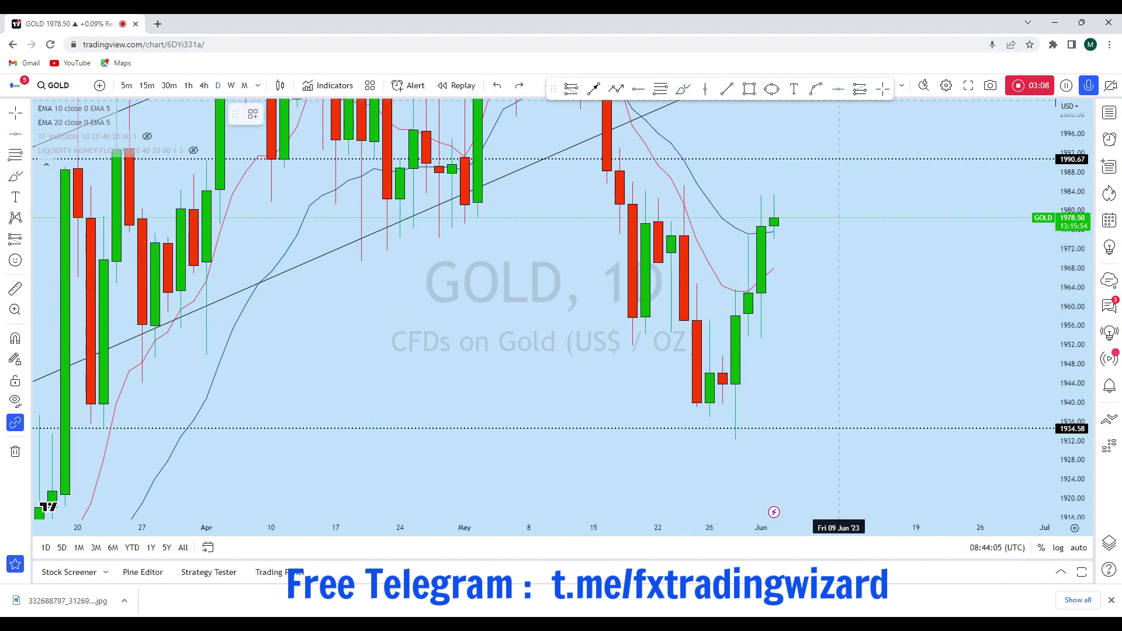
pyautogui.click(544, 336)
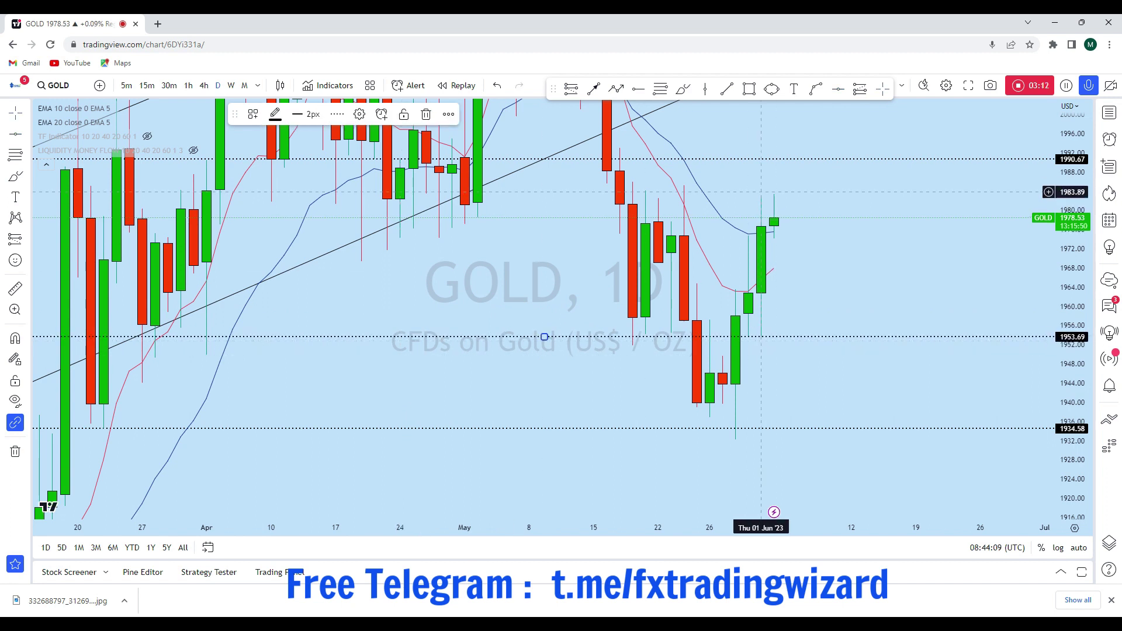
# Step: Sketch and undo a short projected stroke, then bring the channel and recent candles into view
pyautogui.moveTo(835, 184); pyautogui.dragTo(840, 220)
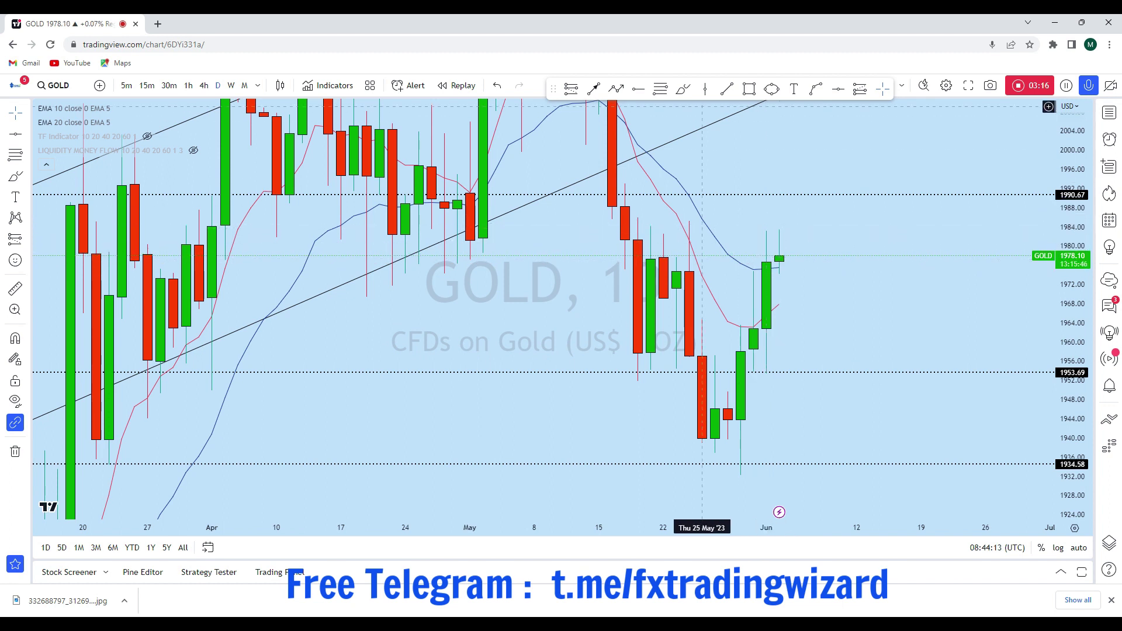
pyautogui.moveTo(754, 267)
pyautogui.mouseDown()
pyautogui.moveTo(766, 223)
pyautogui.moveTo(778, 244)
pyautogui.moveTo(754, 265)
pyautogui.mouseUp()
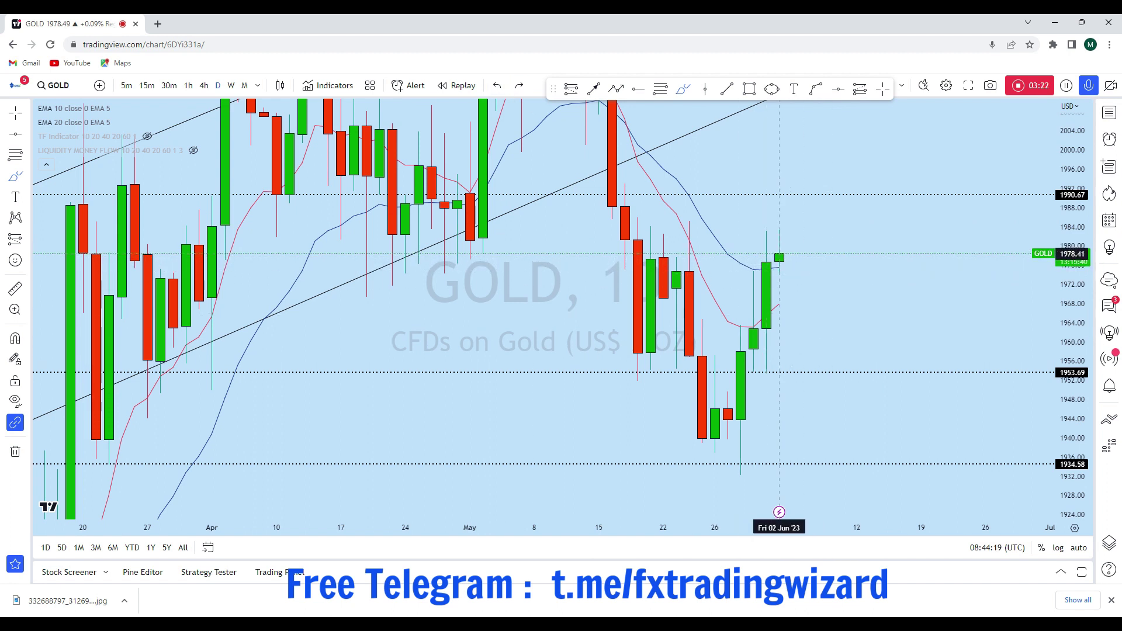
pyautogui.moveTo(780, 255)
pyautogui.mouseDown()
pyautogui.moveTo(793, 264)
pyautogui.moveTo(831, 149)
pyautogui.mouseUp()
pyautogui.click(497, 86)
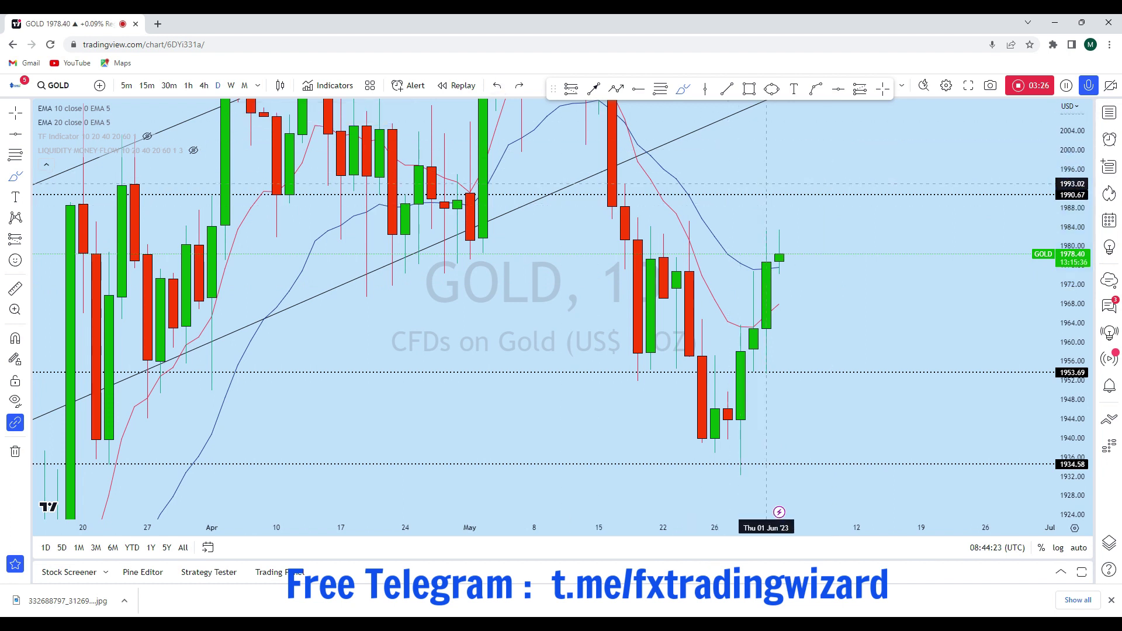
pyautogui.moveTo(672, 144); pyautogui.dragTo(630, 228)
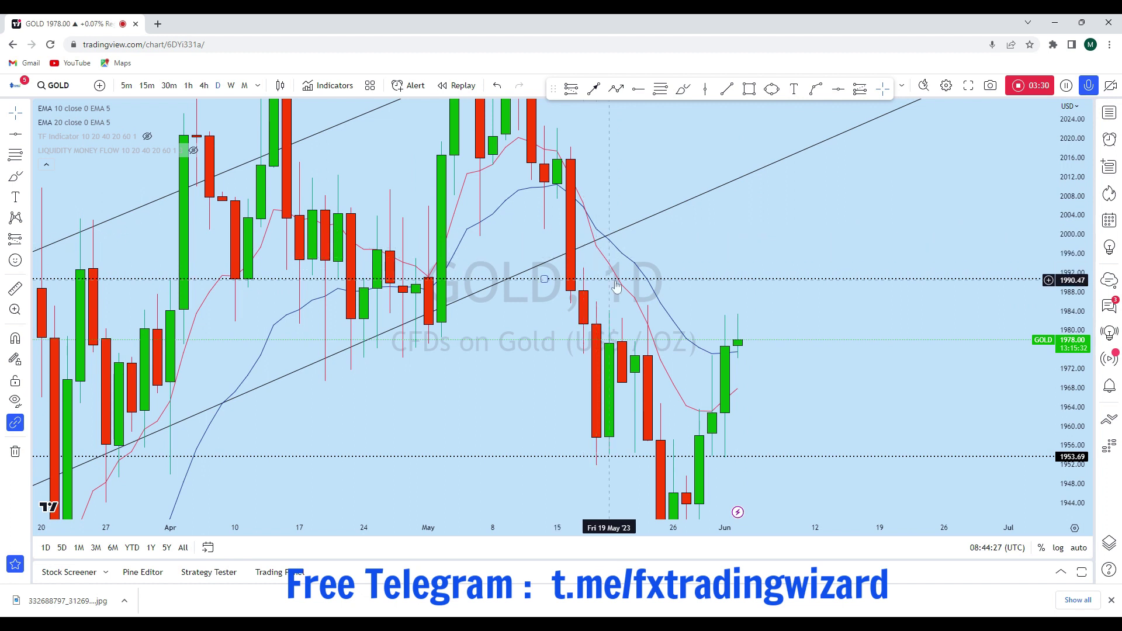
pyautogui.click(682, 89)
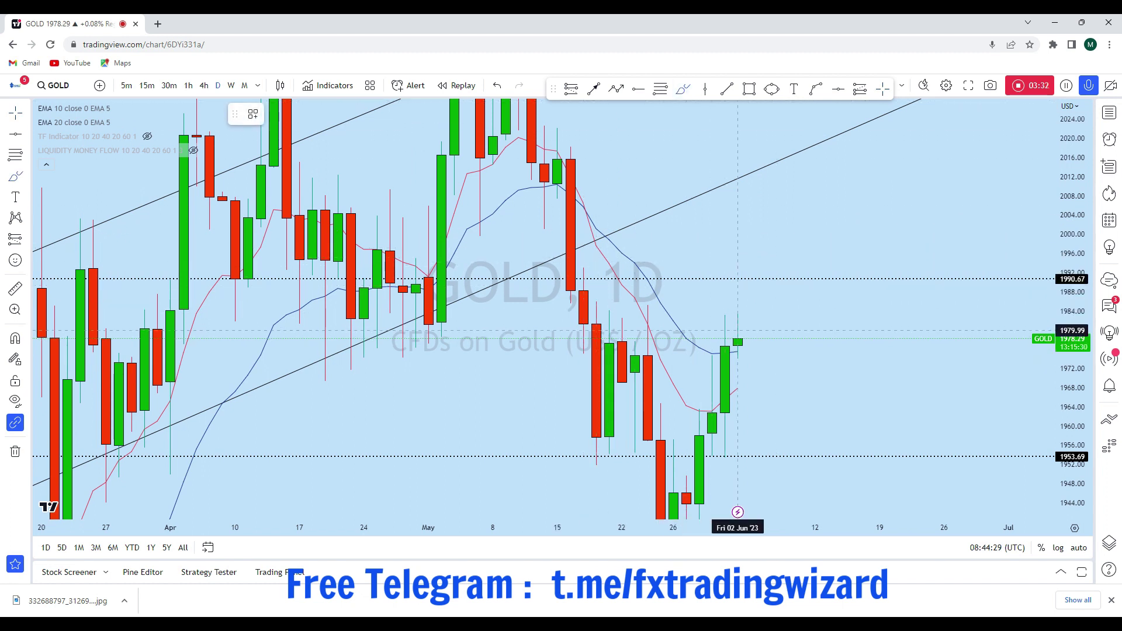
pyautogui.moveTo(738, 340); pyautogui.dragTo(737, 285)
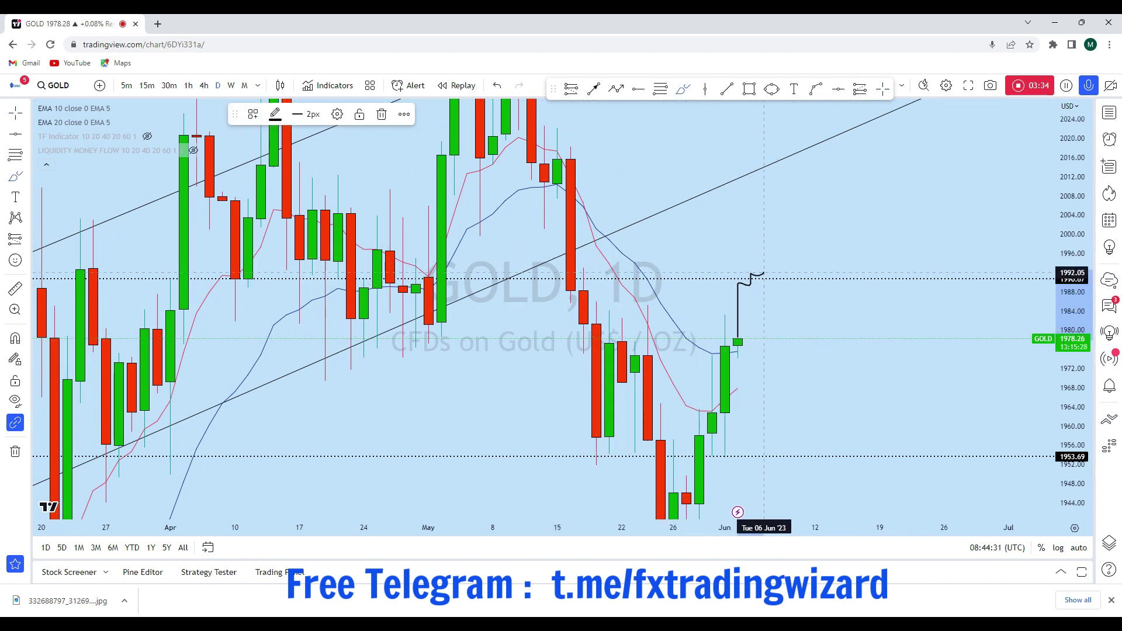
pyautogui.moveTo(776, 253)
pyautogui.mouseDown()
pyautogui.moveTo(777, 154)
pyautogui.moveTo(802, 157)
pyautogui.moveTo(816, 142)
pyautogui.mouseUp()
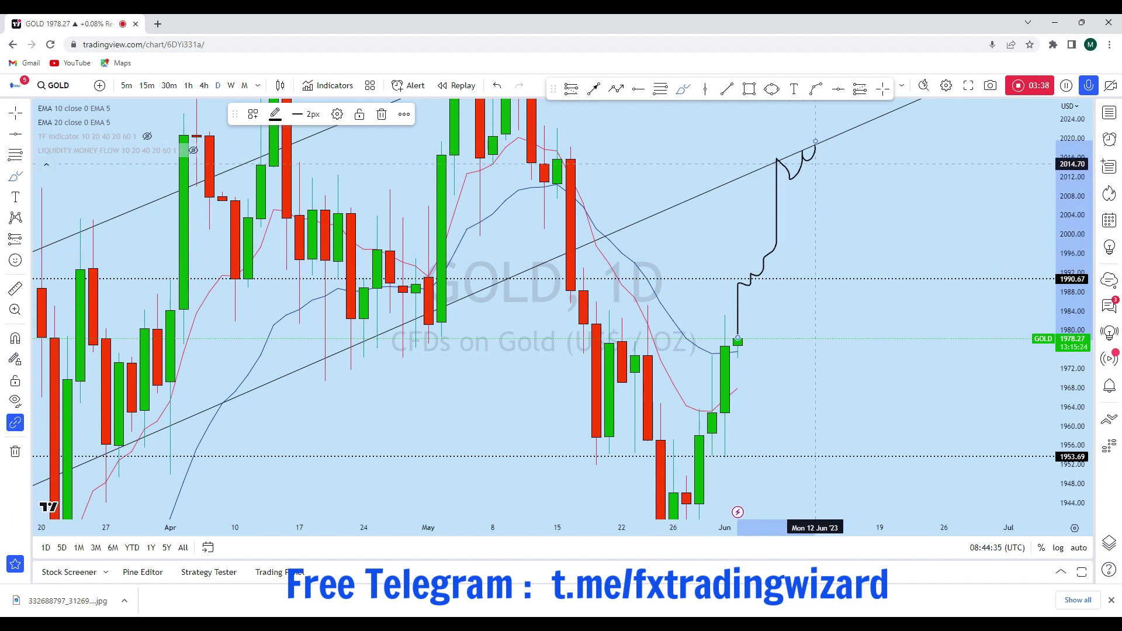
pyautogui.scroll(-2, 593, 315)
pyautogui.moveTo(602, 311)
pyautogui.mouseDown()
pyautogui.moveTo(523, 367)
pyautogui.moveTo(528, 358)
pyautogui.mouseUp()
pyautogui.moveTo(401, 438)
pyautogui.mouseDown()
pyautogui.moveTo(367, 447)
pyautogui.moveTo(373, 434)
pyautogui.mouseUp()
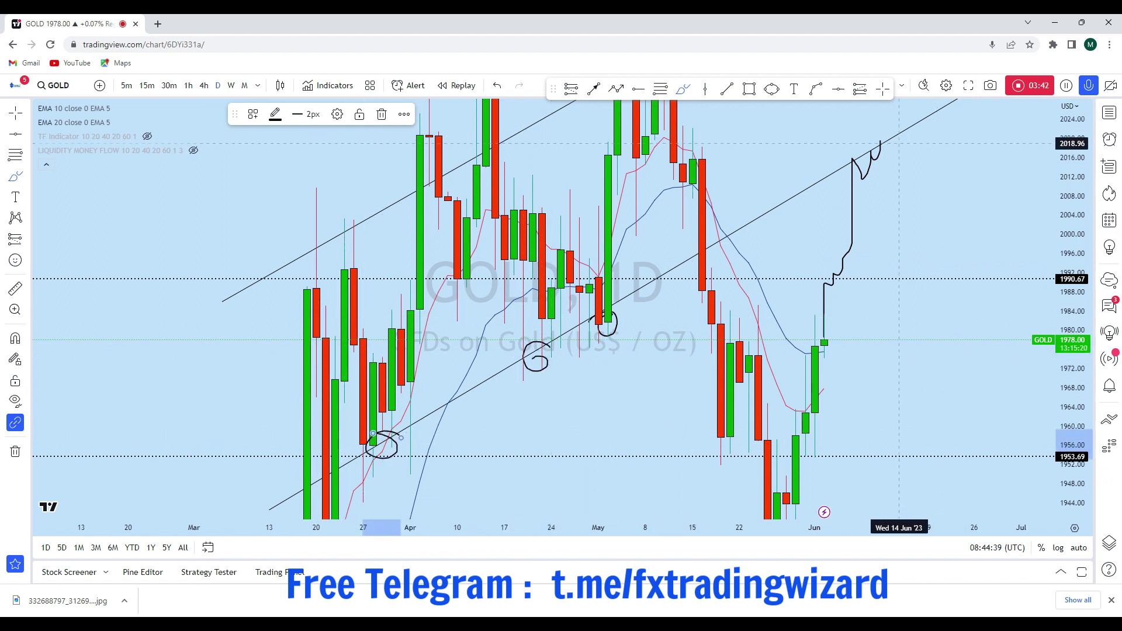
pyautogui.click(498, 85)
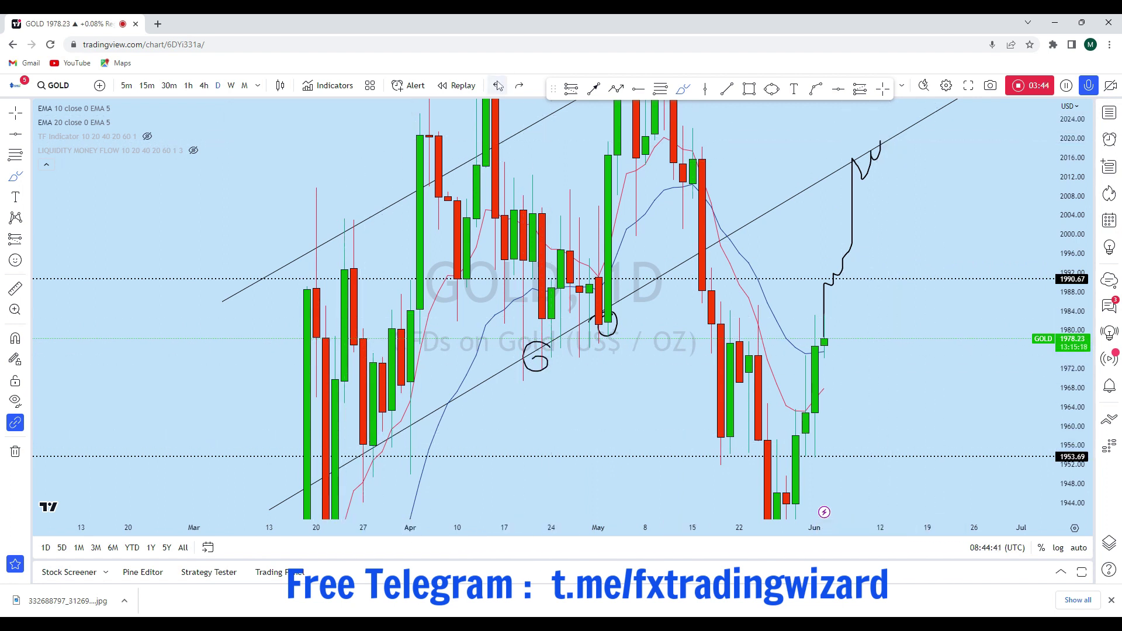
# Step: Switch to the 4-hour timeframe and frame the recent candles and the 1934.58 level
pyautogui.click(204, 85)
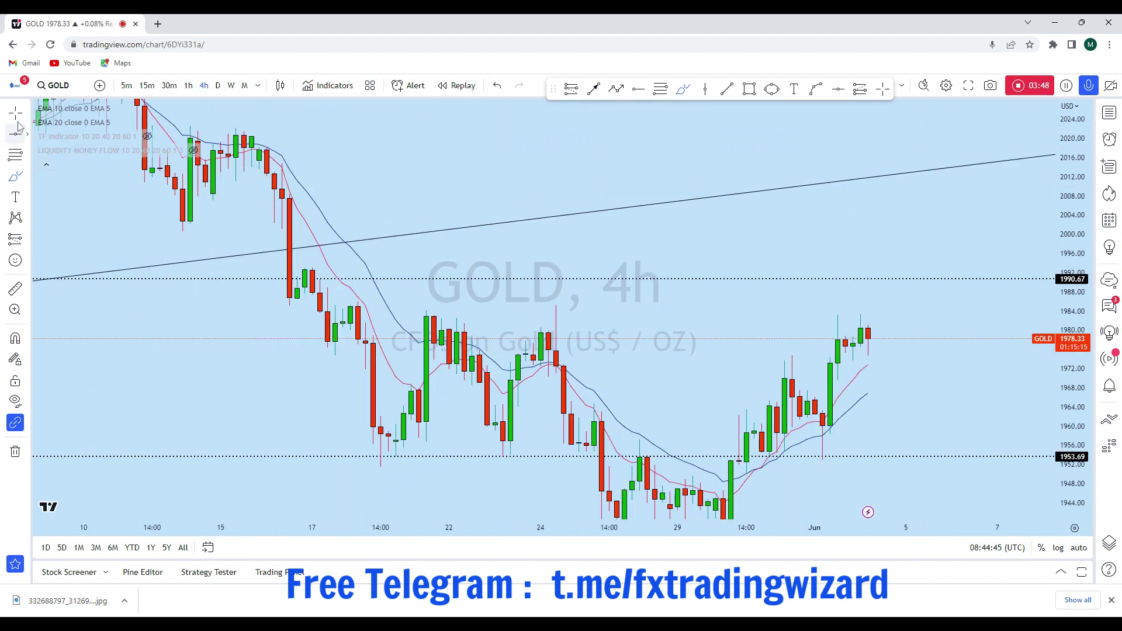
pyautogui.moveTo(1017, 351); pyautogui.dragTo(961, 286)
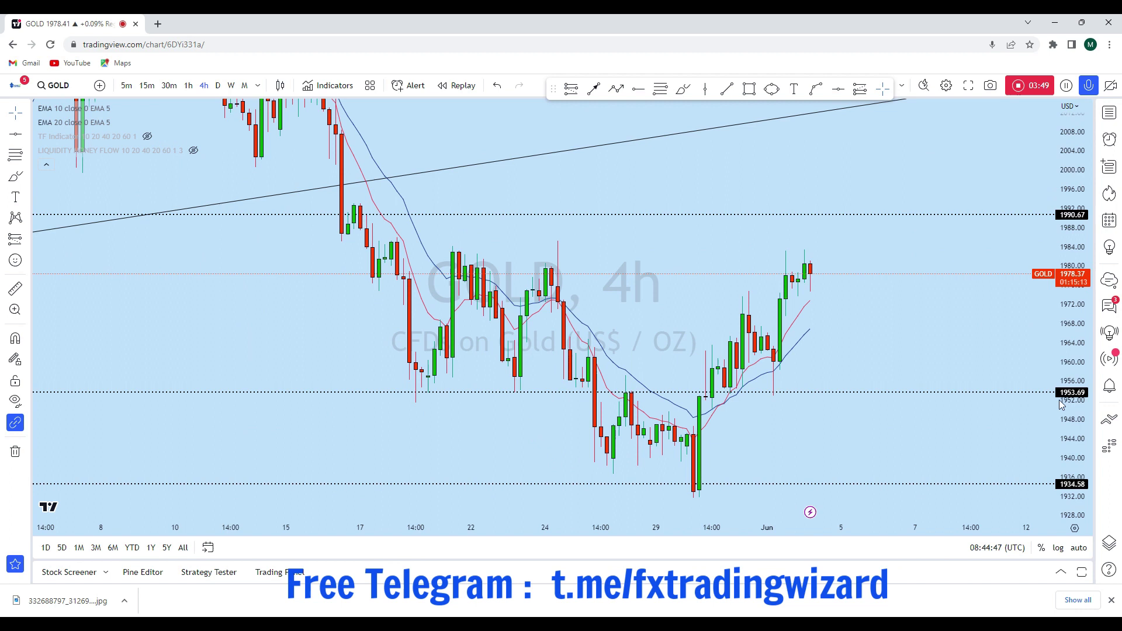
pyautogui.moveTo(1072, 281); pyautogui.dragTo(1072, 339)
pyautogui.scroll(3, 955, 351)
pyautogui.moveTo(869, 362); pyautogui.dragTo(803, 362)
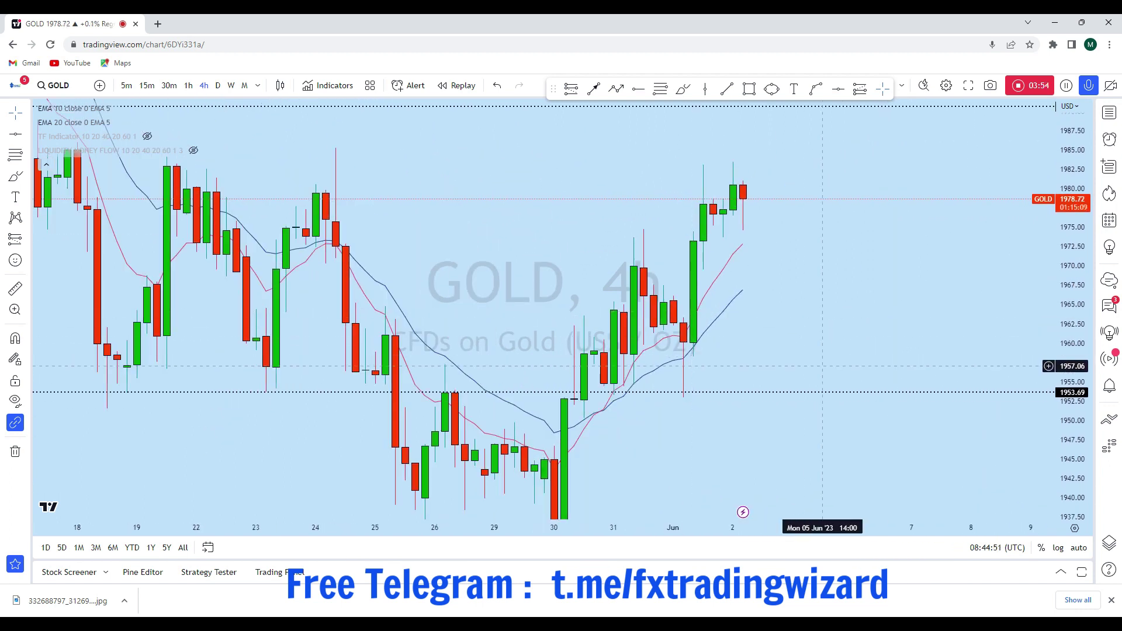
pyautogui.moveTo(854, 357); pyautogui.dragTo(867, 299)
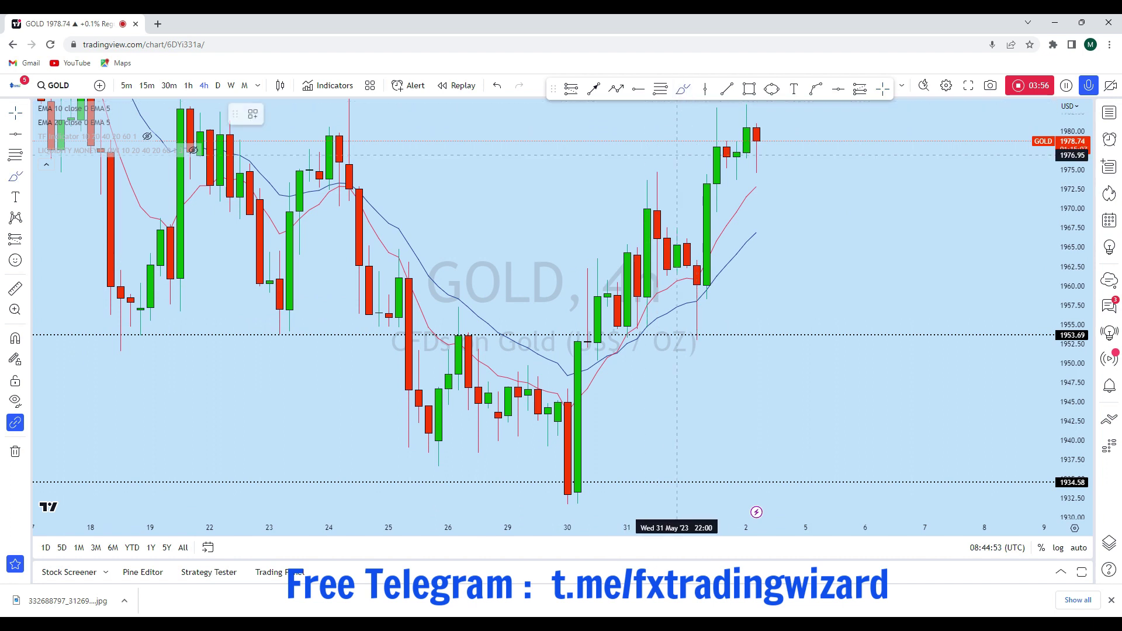
# Step: Discard the trial freehand paths at the low and switch to the 1-hour timeframe
pyautogui.click(577, 488)
pyautogui.moveTo(578, 490)
pyautogui.mouseDown()
pyautogui.moveTo(583, 268)
pyautogui.moveTo(628, 336)
pyautogui.moveTo(638, 228)
pyautogui.moveTo(654, 195)
pyautogui.moveTo(706, 346)
pyautogui.mouseUp()
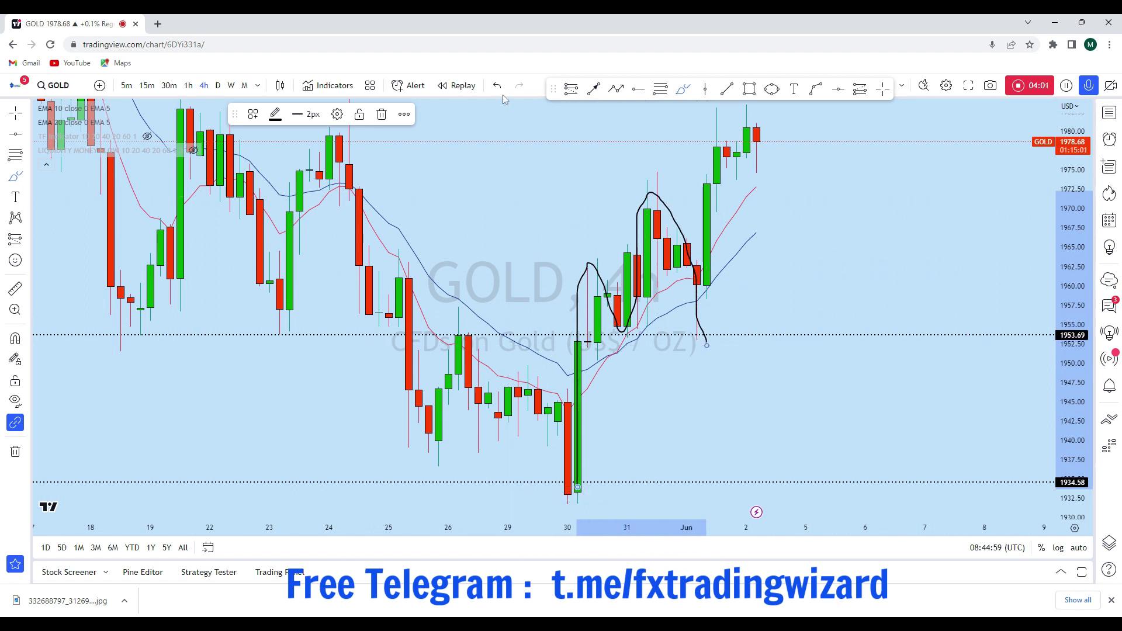
pyautogui.hotkey('ctrl', 'z')
pyautogui.moveTo(687, 339)
pyautogui.mouseDown()
pyautogui.moveTo(699, 344)
pyautogui.moveTo(701, 328)
pyautogui.moveTo(716, 105)
pyautogui.mouseUp()
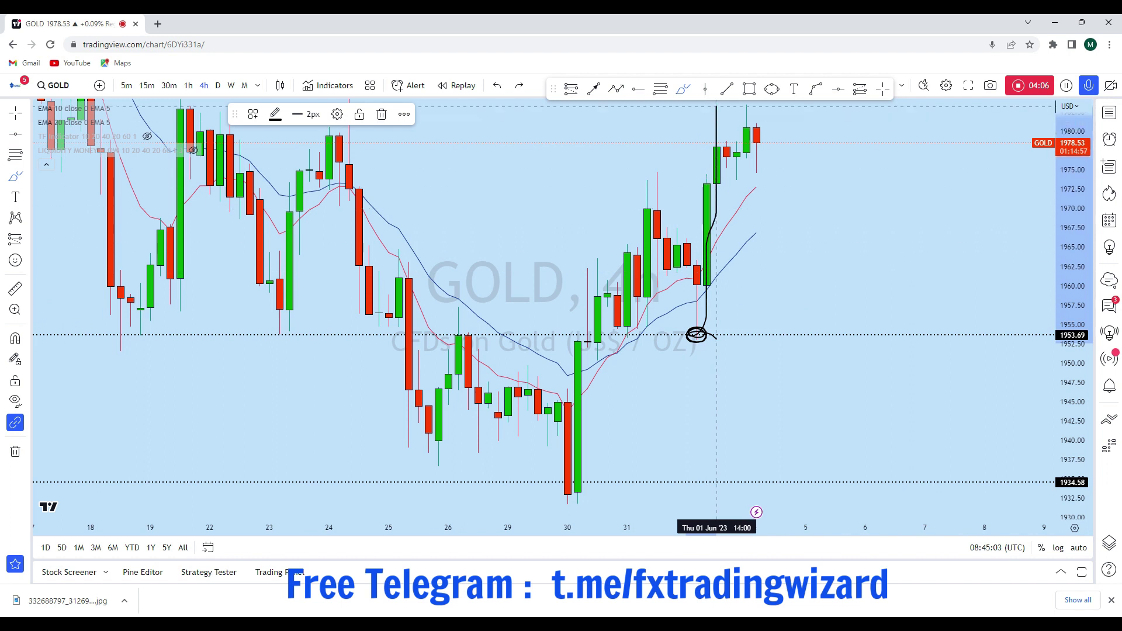
pyautogui.click(497, 87)
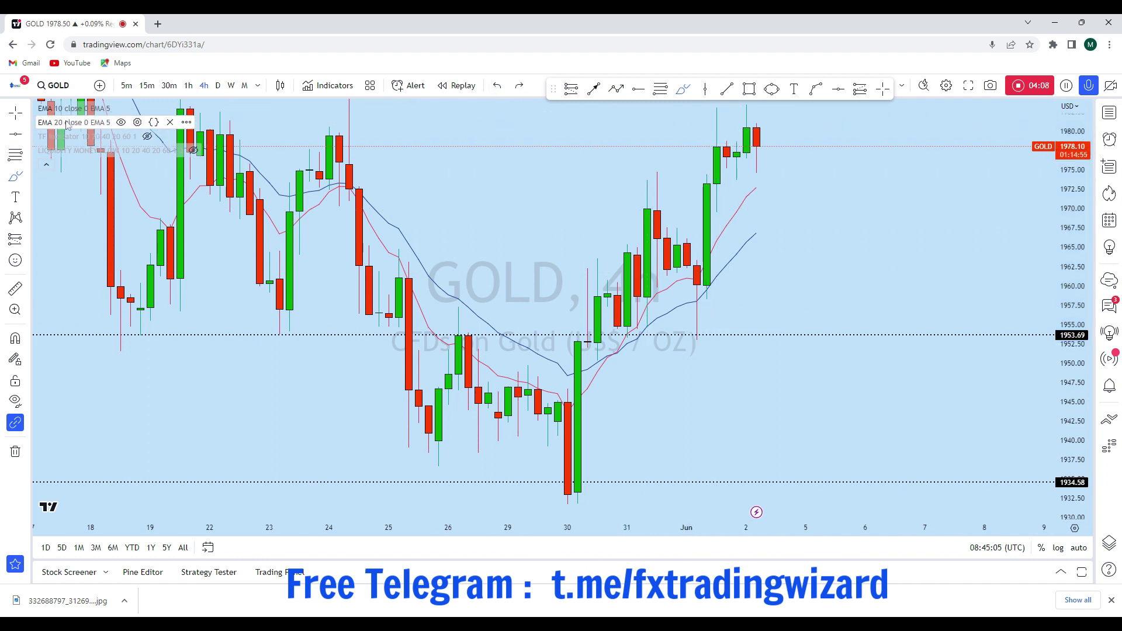
pyautogui.moveTo(858, 227); pyautogui.dragTo(855, 320)
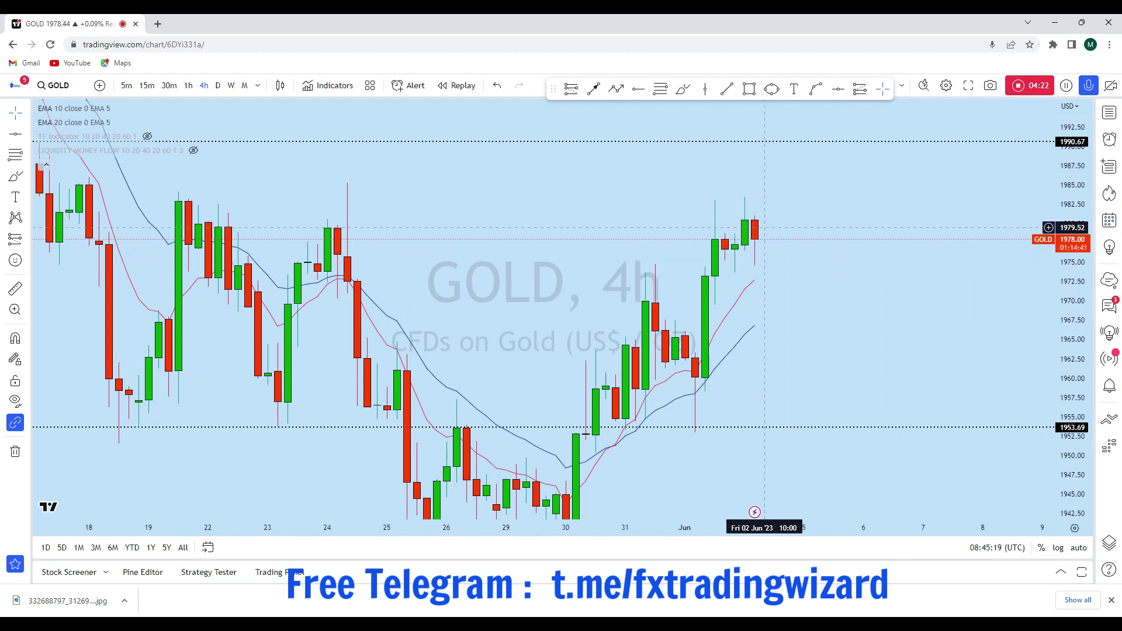
pyautogui.click(188, 86)
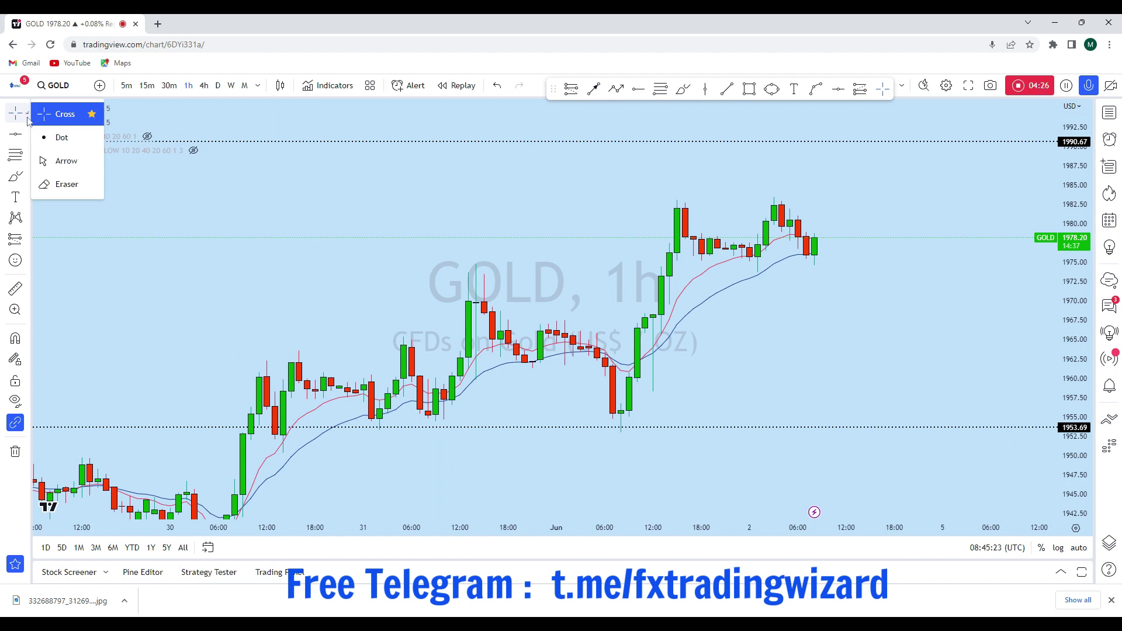
# Step: Frame the recent 1-hour rally and discard a trial freehand path over it
pyautogui.scroll(-3, 835, 309)
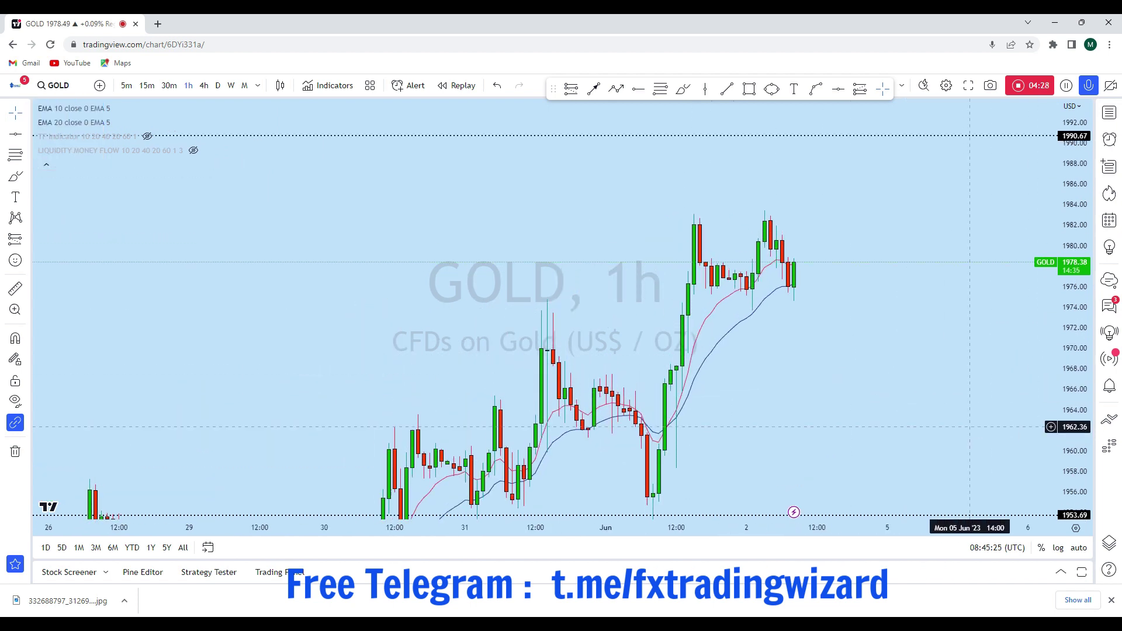
pyautogui.moveTo(859, 444); pyautogui.dragTo(872, 393)
pyautogui.click(683, 88)
pyautogui.moveTo(691, 416); pyautogui.dragTo(707, 171)
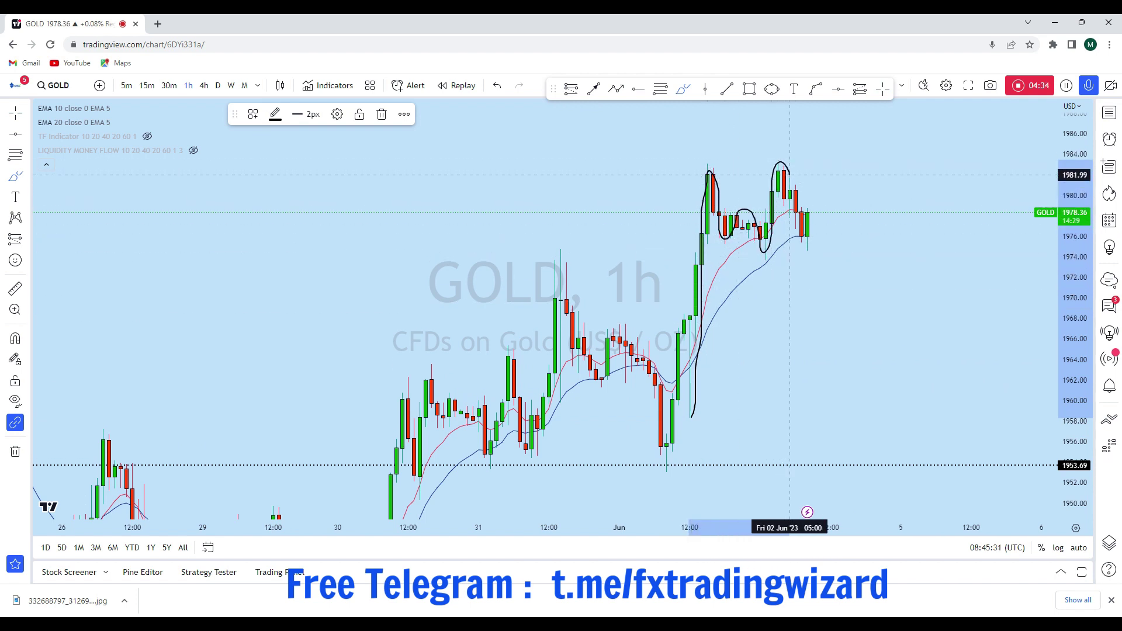
pyautogui.moveTo(808, 241); pyautogui.dragTo(812, 183)
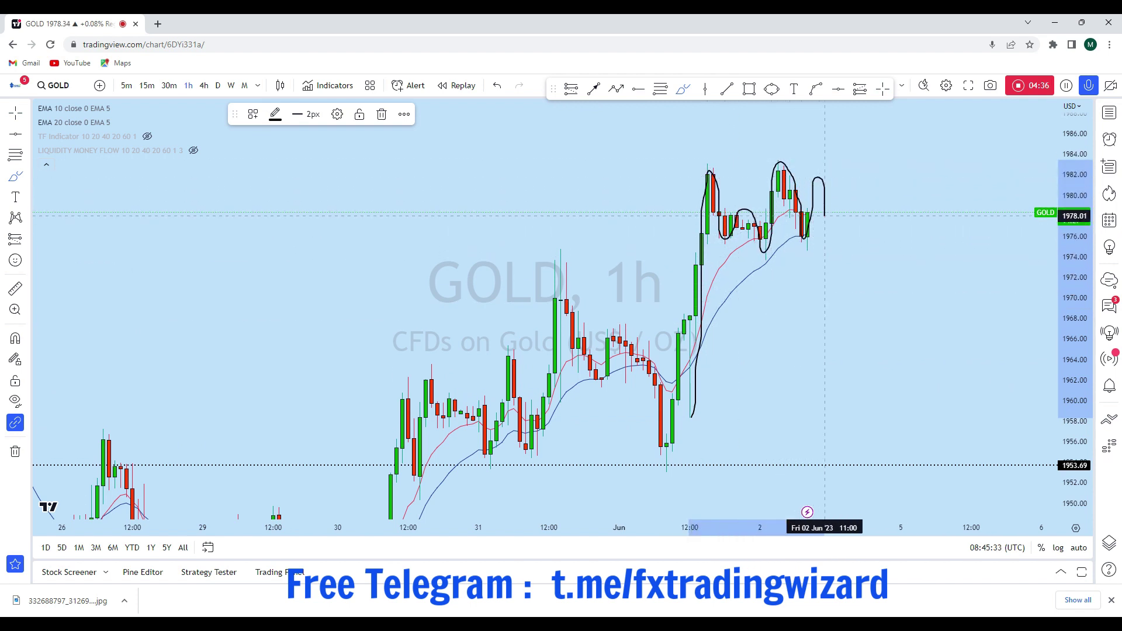
pyautogui.click(497, 85)
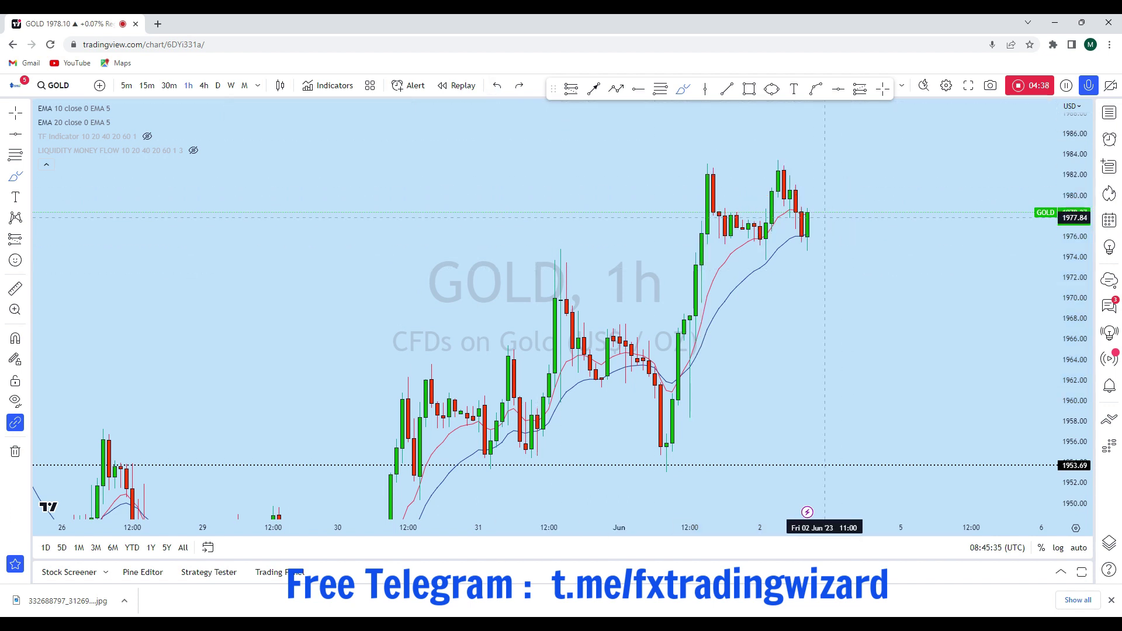
pyautogui.scroll(2, 825, 215)
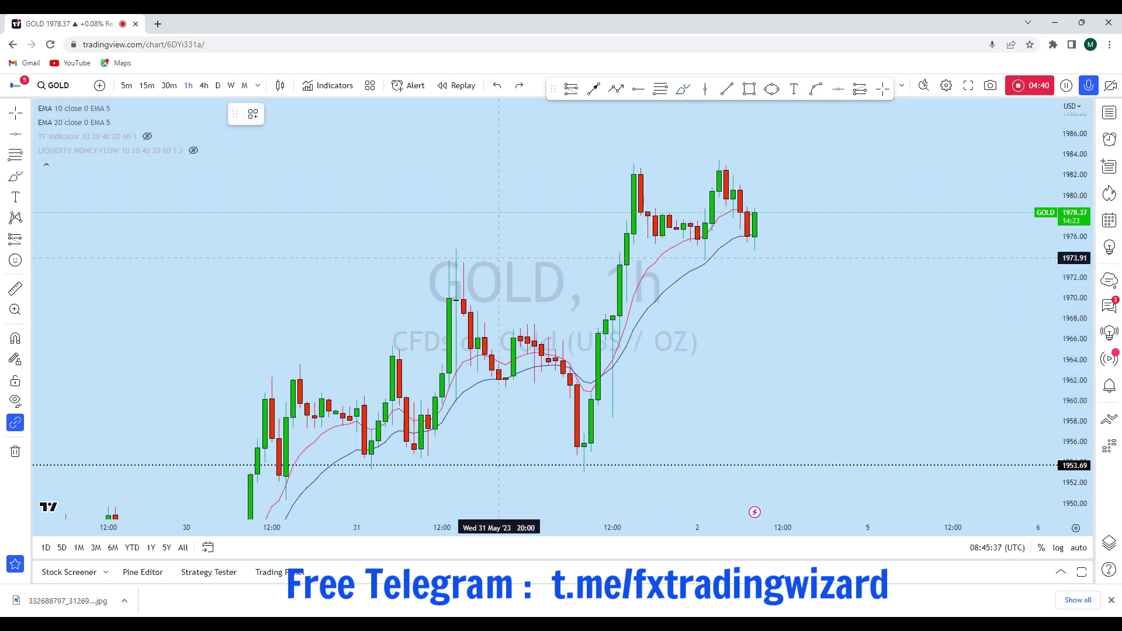
# Step: Add a horizontal level at 1973.68 and stretch the price scale, discarding a trial sketch
pyautogui.hotkey('alt', 'h')
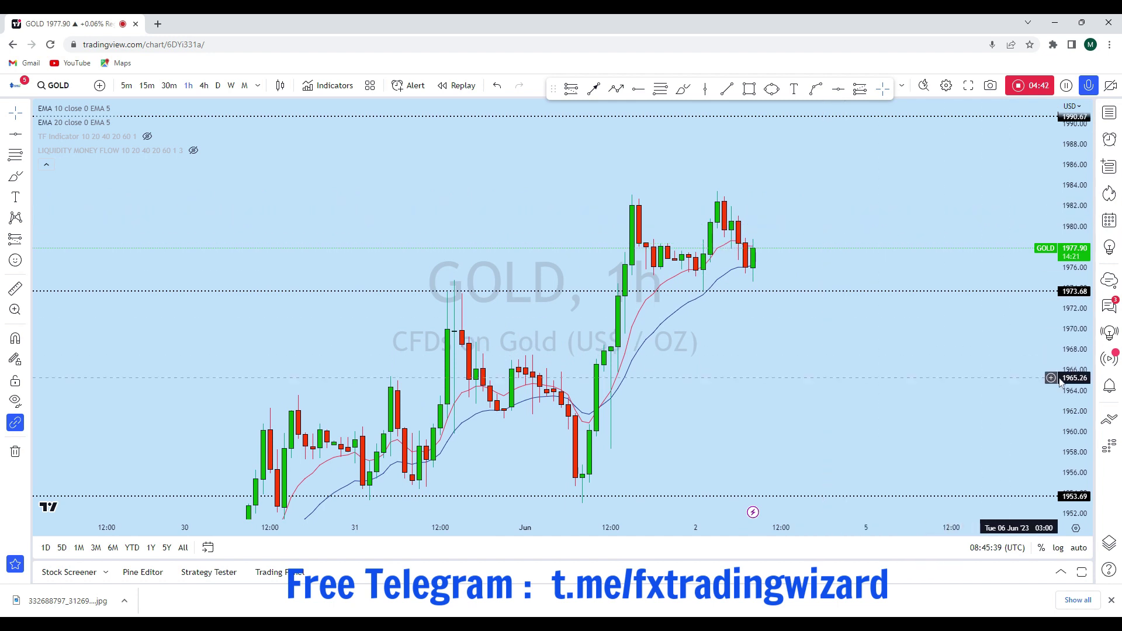
pyautogui.moveTo(1069, 384); pyautogui.dragTo(1070, 280)
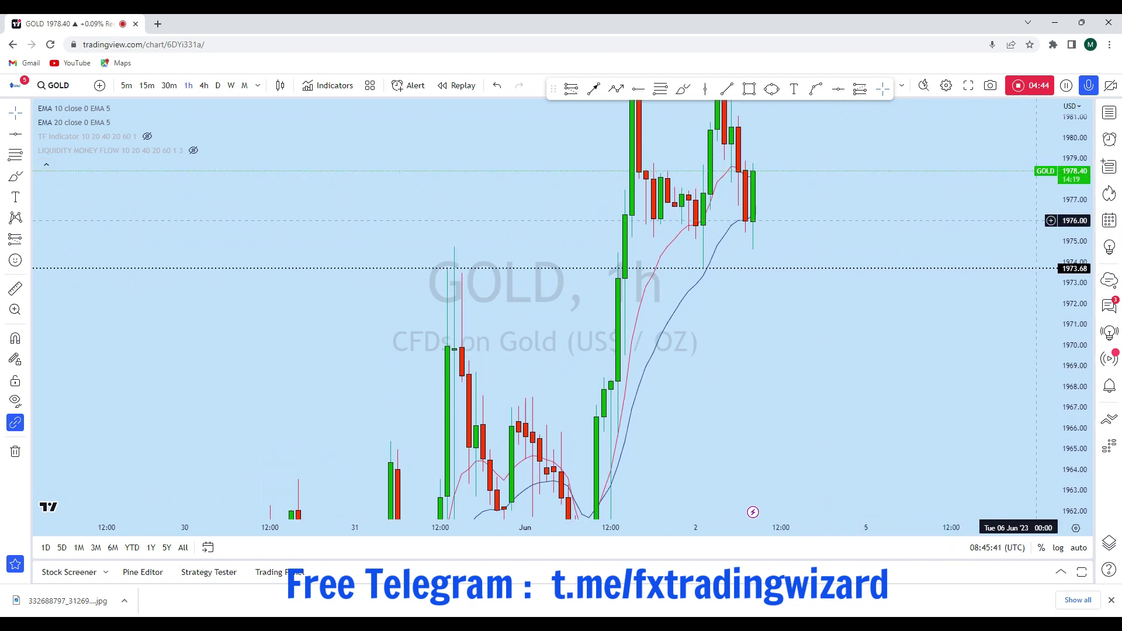
pyautogui.scroll(2, 754, 192)
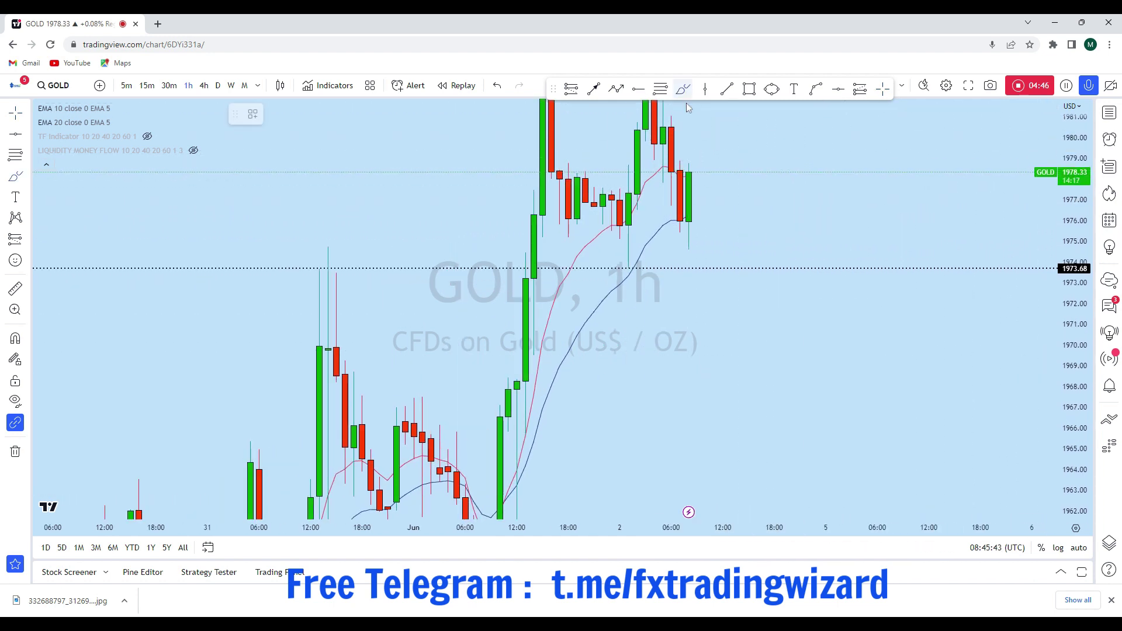
pyautogui.moveTo(697, 168)
pyautogui.mouseDown()
pyautogui.moveTo(702, 273)
pyautogui.moveTo(749, 272)
pyautogui.mouseUp()
pyautogui.hotkey('ctrl', 'z')
pyautogui.scroll(-2, 666, 275)
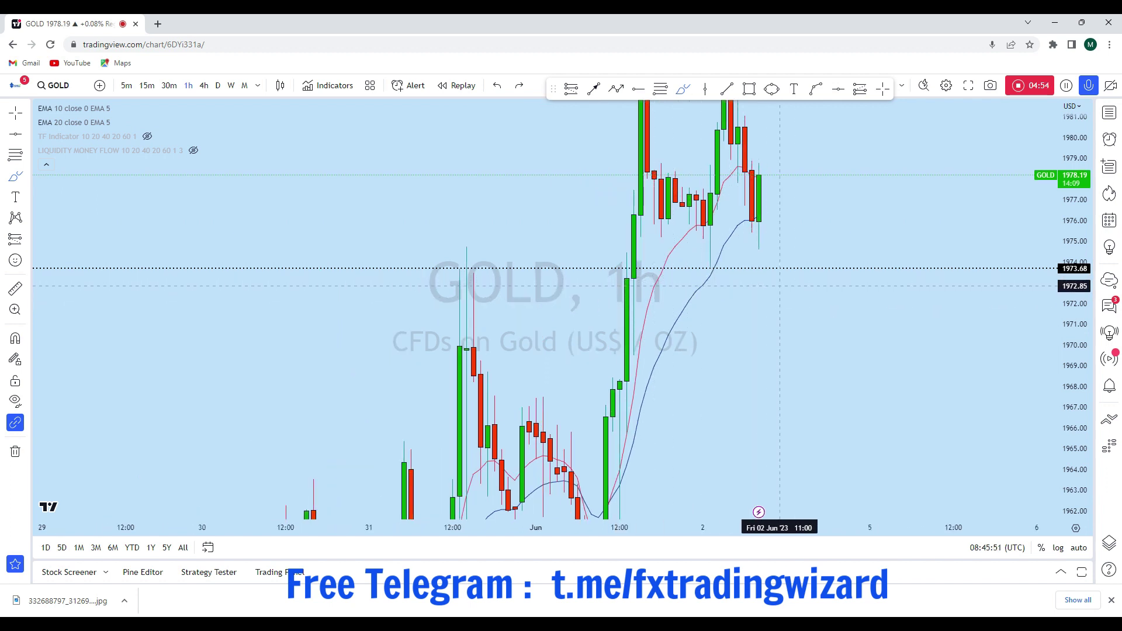
pyautogui.scroll(2, 796, 298)
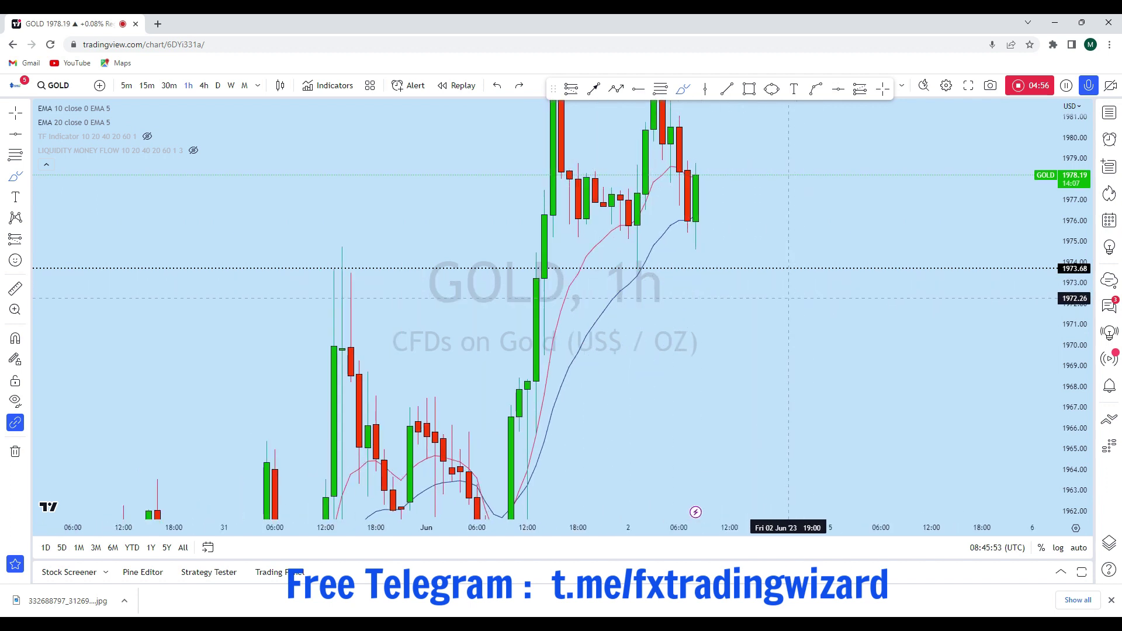
pyautogui.scroll(-4, 787, 351)
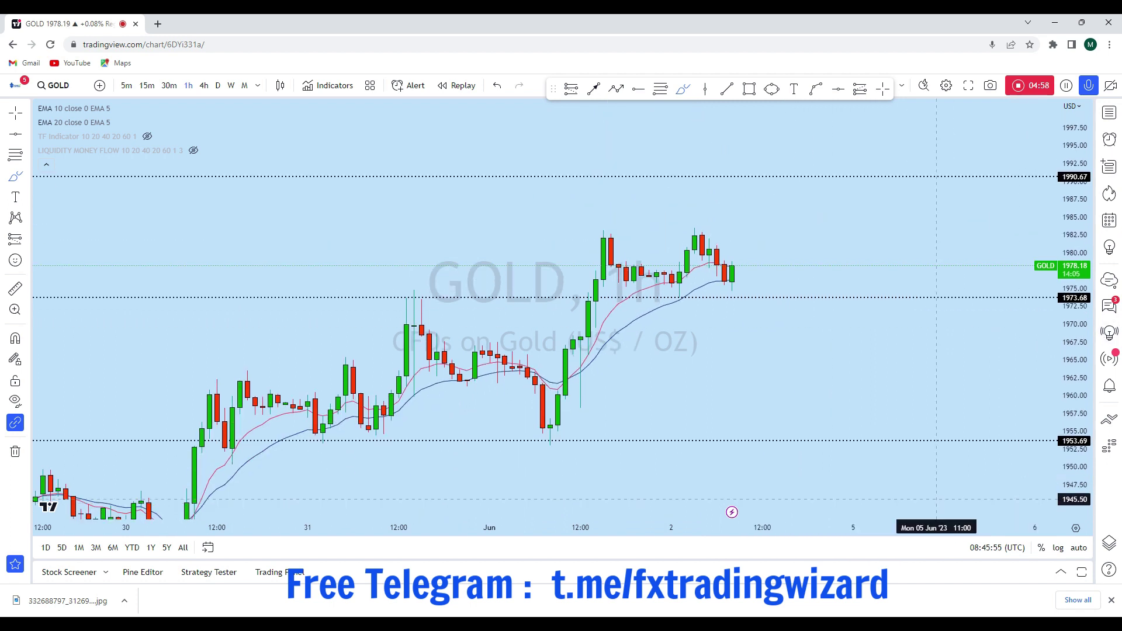
pyautogui.click(727, 89)
# Step: Draw a rising trend line from 30 May to past the latest candles
pyautogui.click(552, 387)
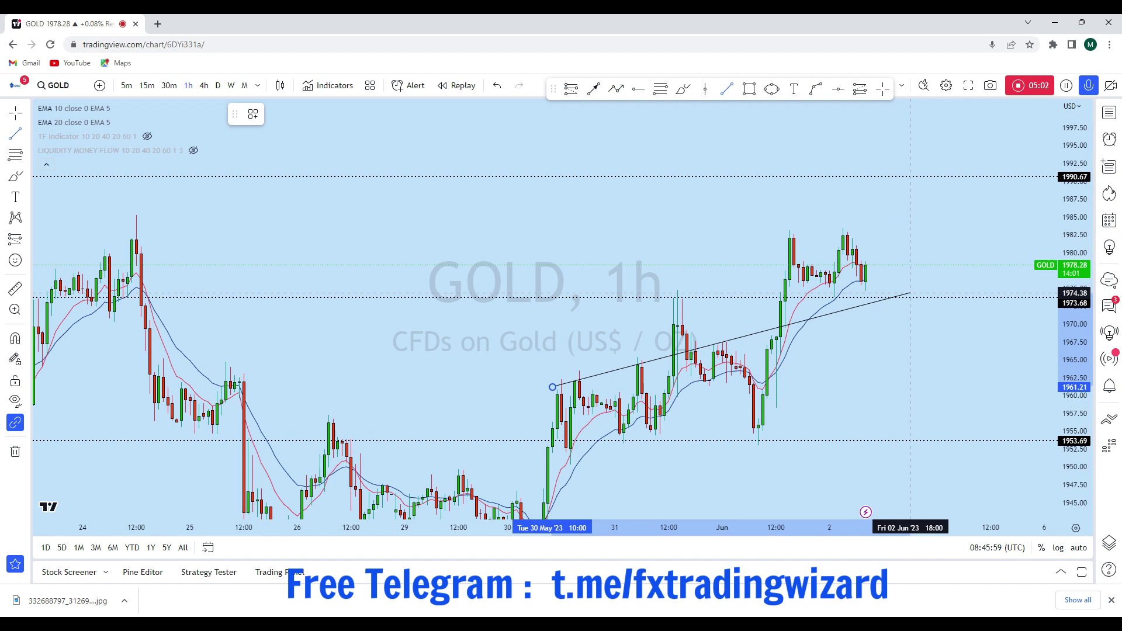
pyautogui.click(910, 293)
pyautogui.moveTo(910, 293); pyautogui.dragTo(873, 283)
# Step: Add a parallel lower channel line from the 30 May low and sketch a projected dip and bounce
pyautogui.hotkey('alt', 't')
pyautogui.click(503, 390)
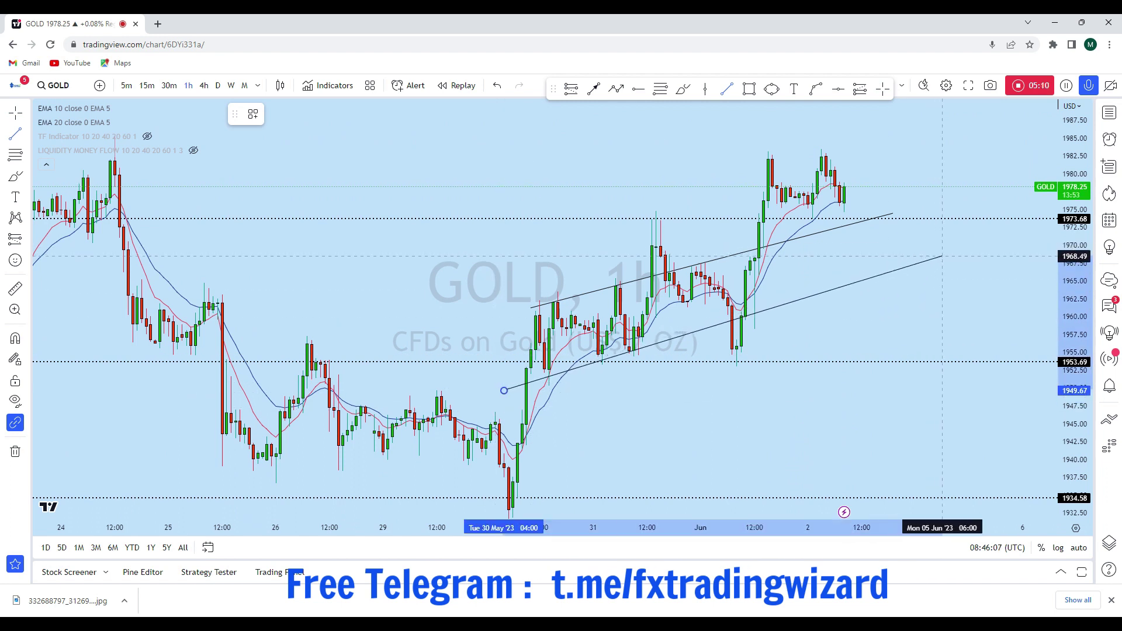
pyautogui.click(942, 256)
pyautogui.scroll(2, 935, 256)
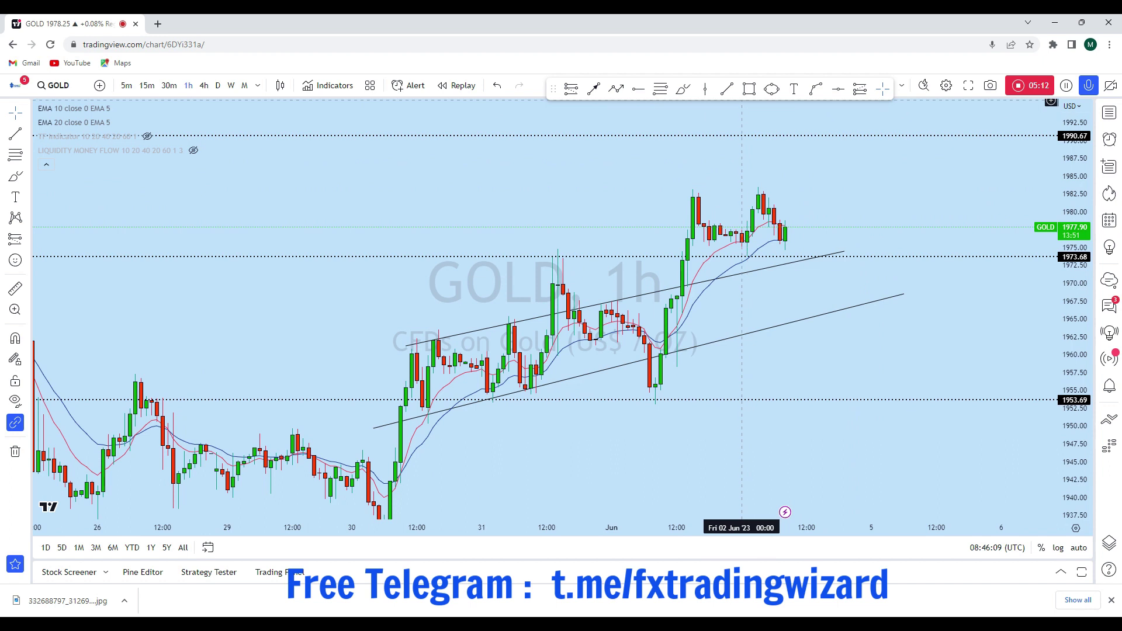
pyautogui.click(681, 89)
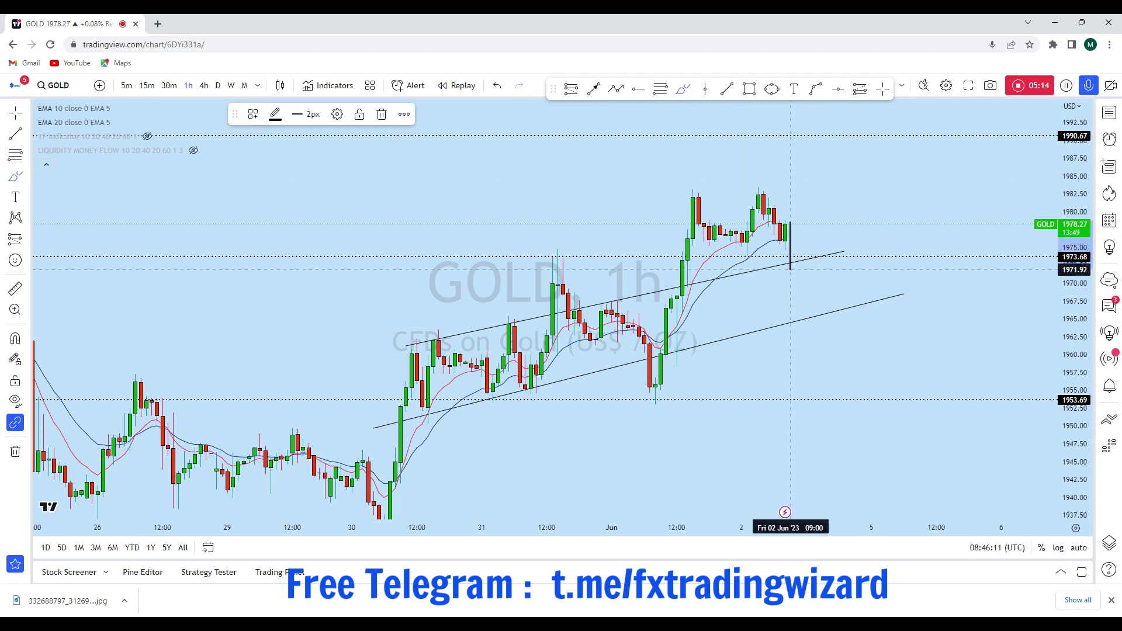
pyautogui.moveTo(795, 275); pyautogui.dragTo(817, 260)
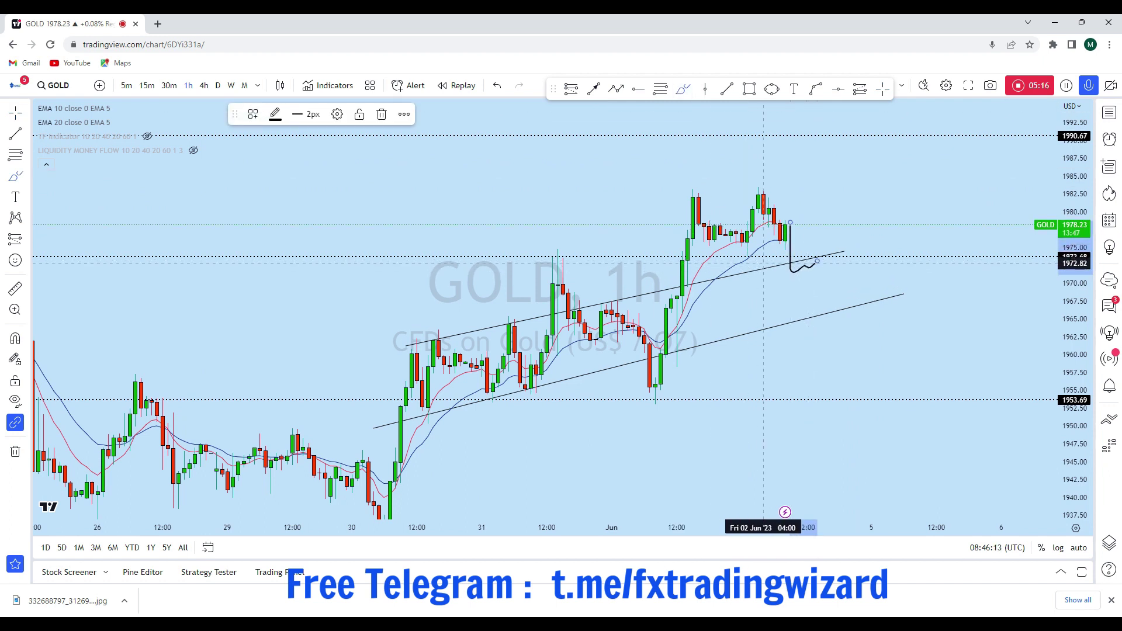
# Step: Replace the sketched dip with a small circle on the upper channel line near 1973.68
pyautogui.click(497, 87)
pyautogui.click(497, 87)
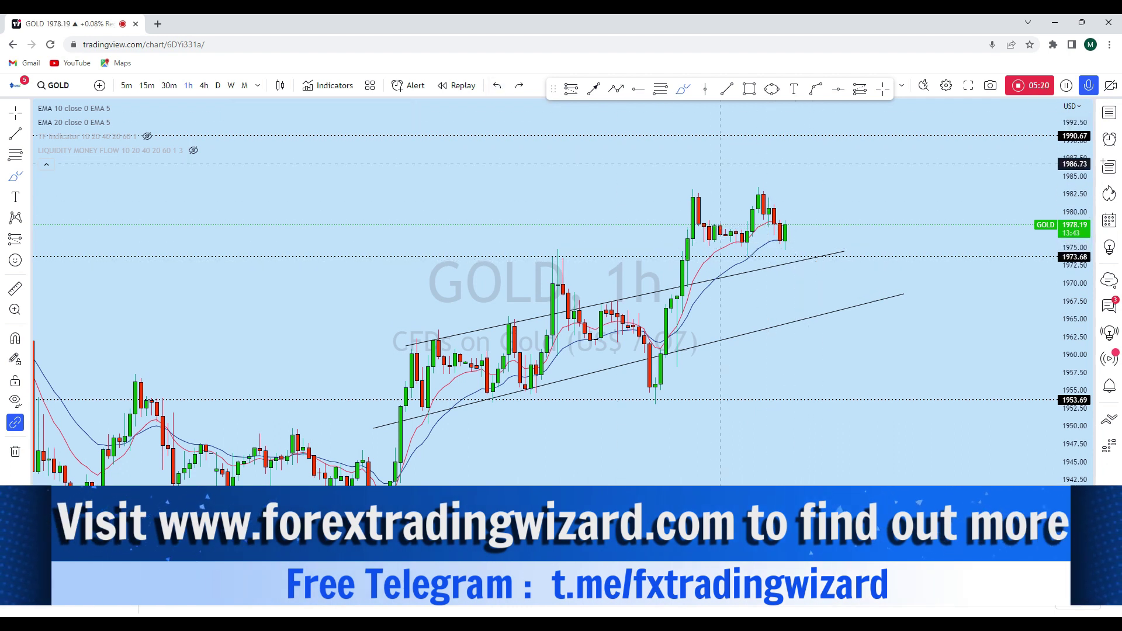
pyautogui.click(772, 89)
pyautogui.click(814, 258)
pyautogui.moveTo(810, 325); pyautogui.dragTo(748, 401)
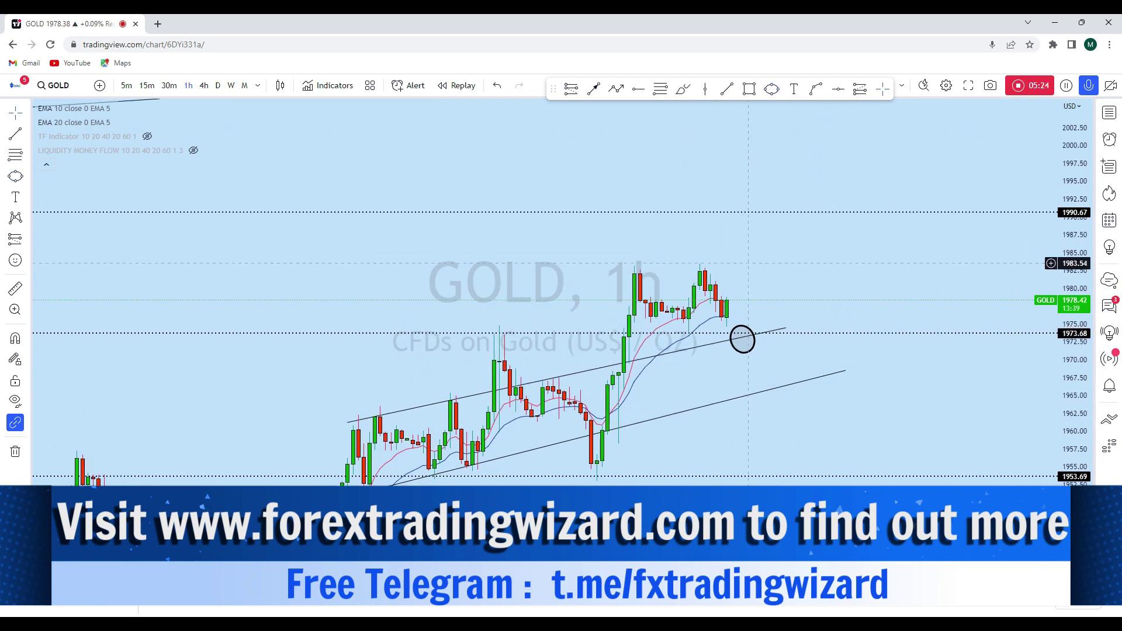
# Step: Draw two upward arrows from the circle, one to 1990.67 and a longer one beyond
pyautogui.click(683, 87)
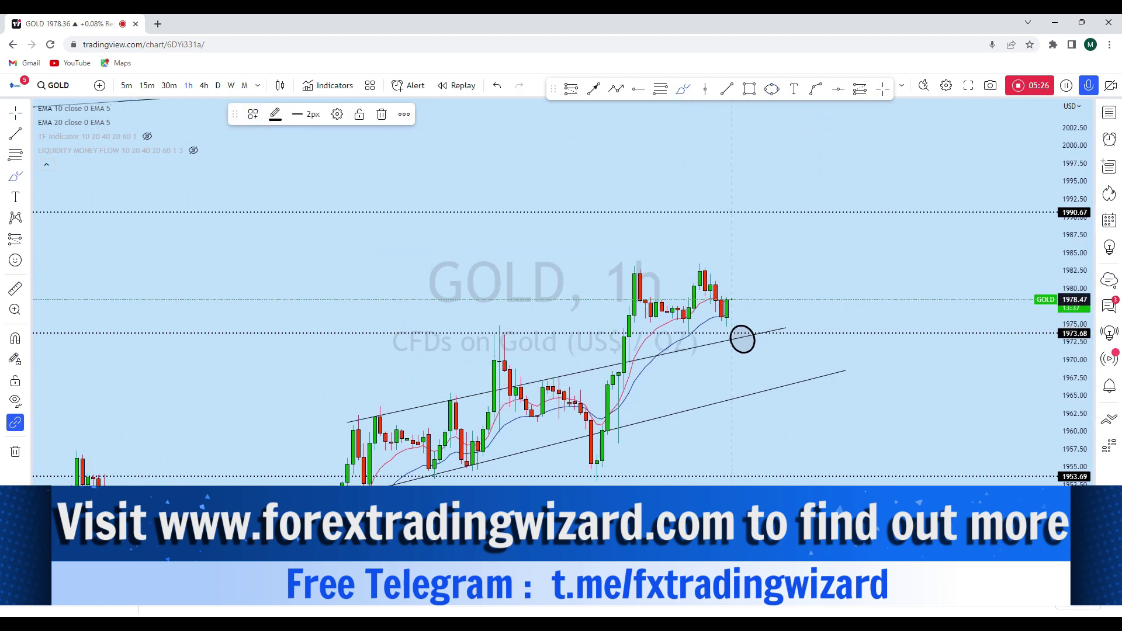
pyautogui.moveTo(732, 299); pyautogui.dragTo(731, 345)
pyautogui.hotkey('ctrl', 'z')
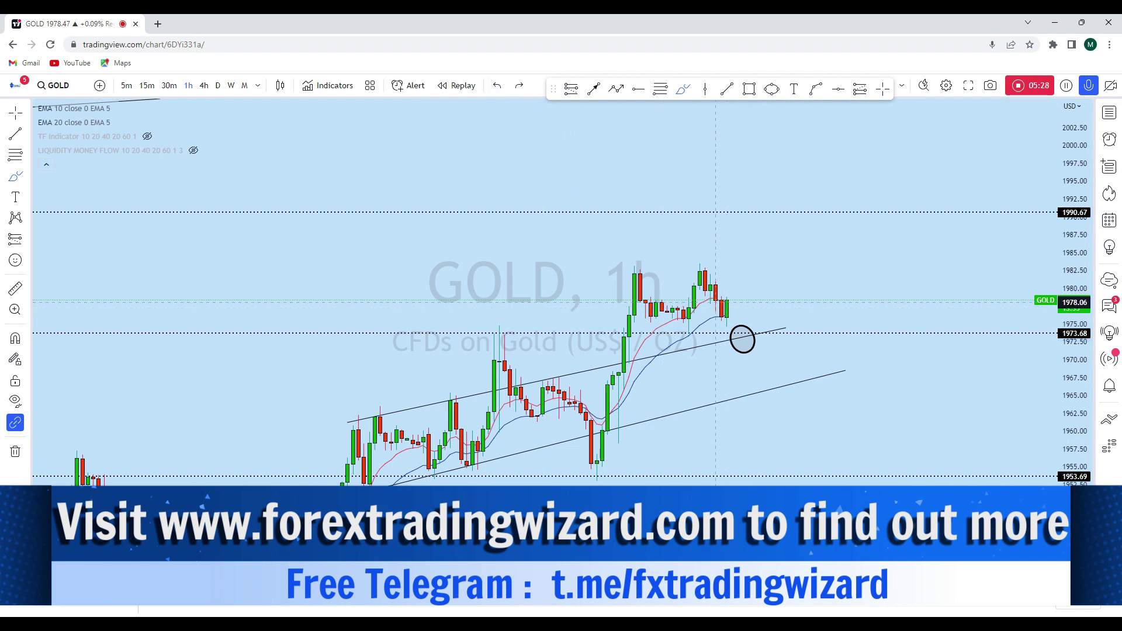
pyautogui.hotkey('alt', 't')
pyautogui.moveTo(748, 349); pyautogui.dragTo(812, 212)
pyautogui.scroll(2, 762, 213)
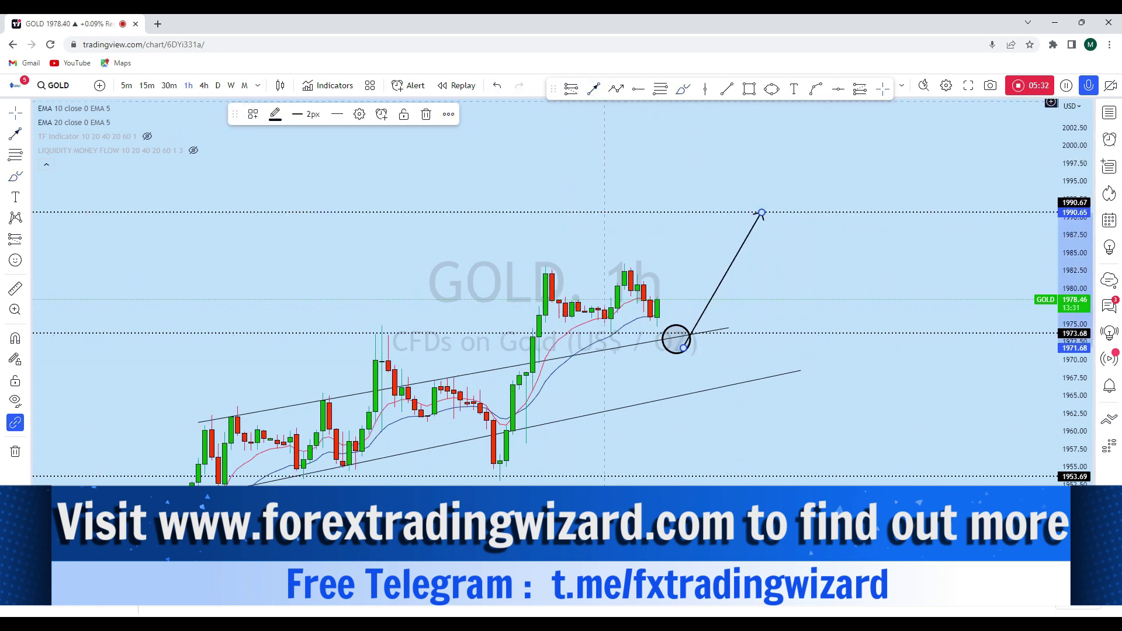
pyautogui.click(618, 127)
pyautogui.moveTo(670, 336); pyautogui.dragTo(807, 114)
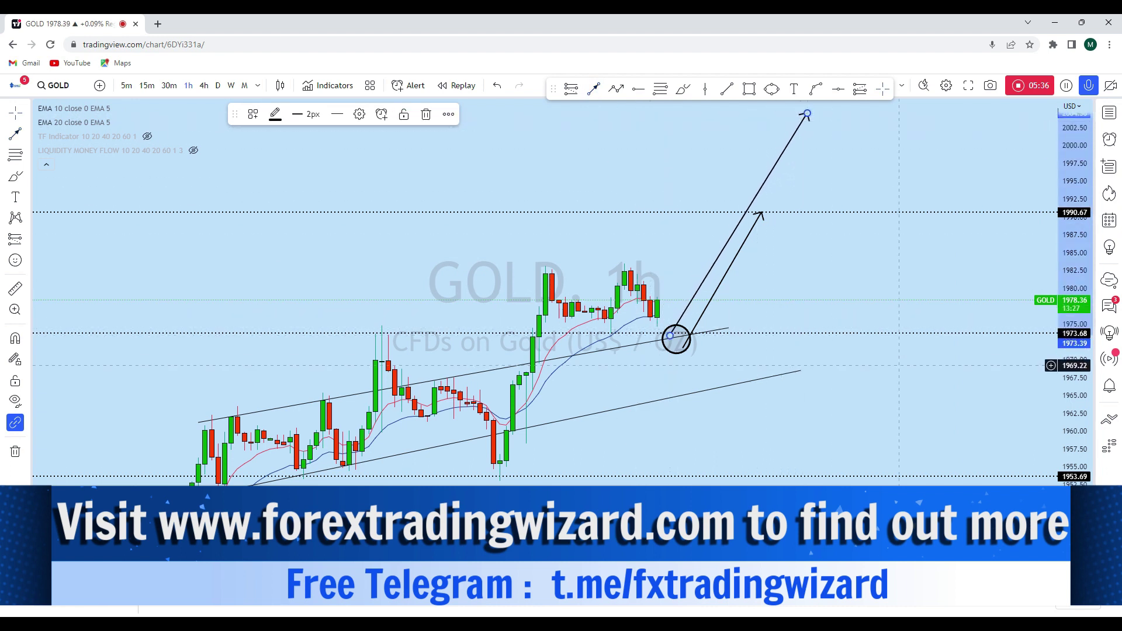